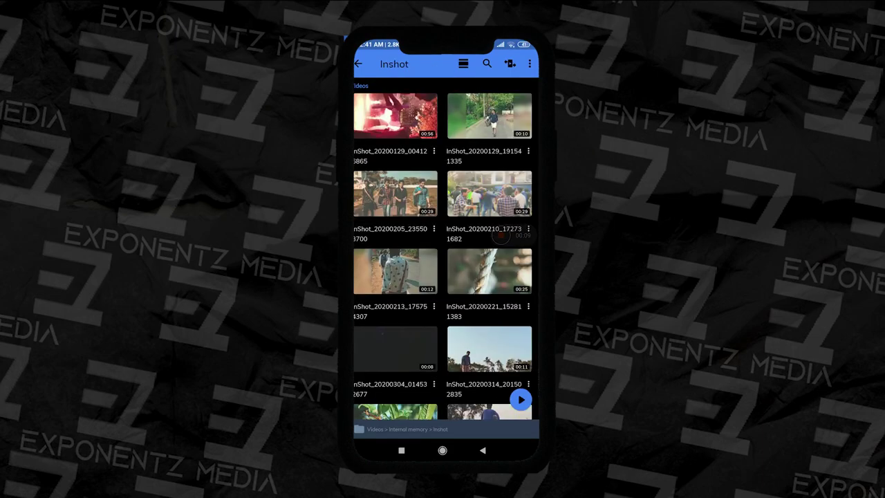
# Step: Scroll to the Test video in the Inshot gallery, select it and open its file details
pyautogui.scroll(-5, 446, 249)
pyautogui.scroll(-3, 442, 248)
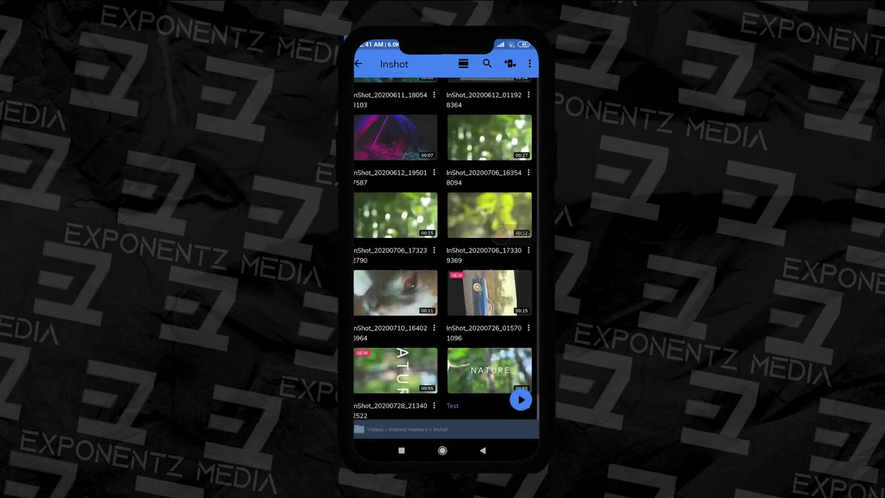
pyautogui.click(490, 370)
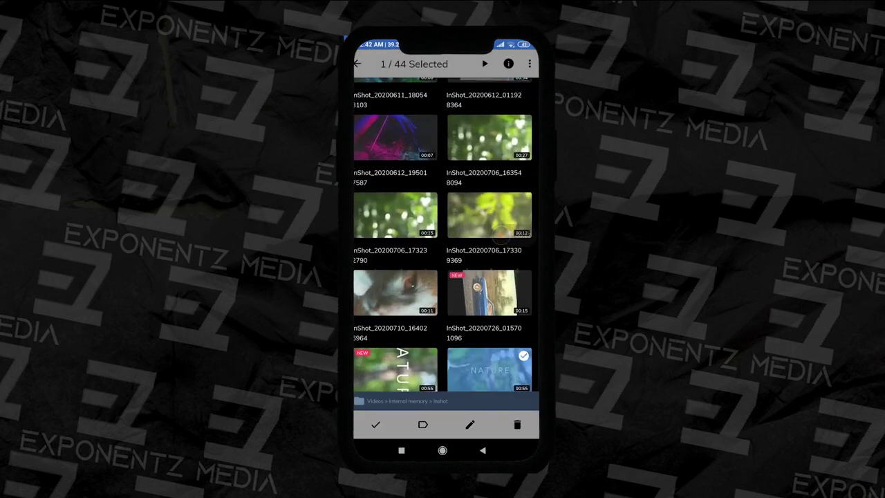
pyautogui.click(508, 63)
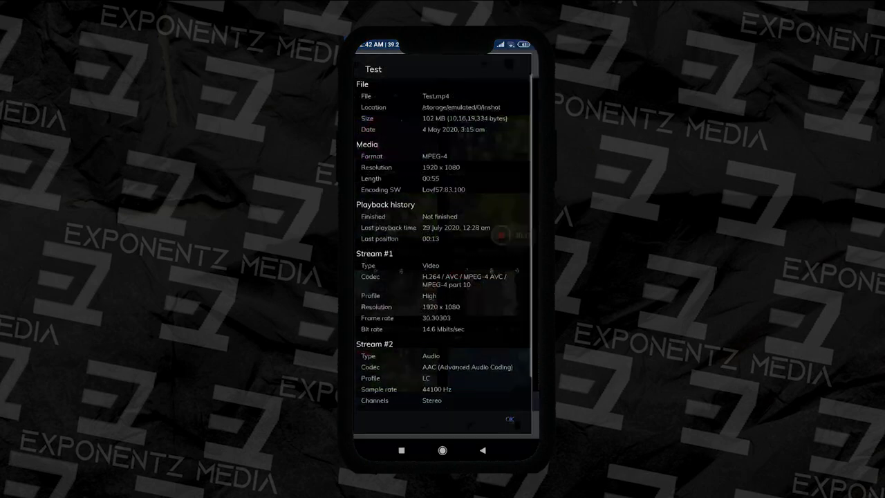
# Step: Check the 102 MB size and 00:55 length, then close the details
pyautogui.scroll(-1, 442, 249)
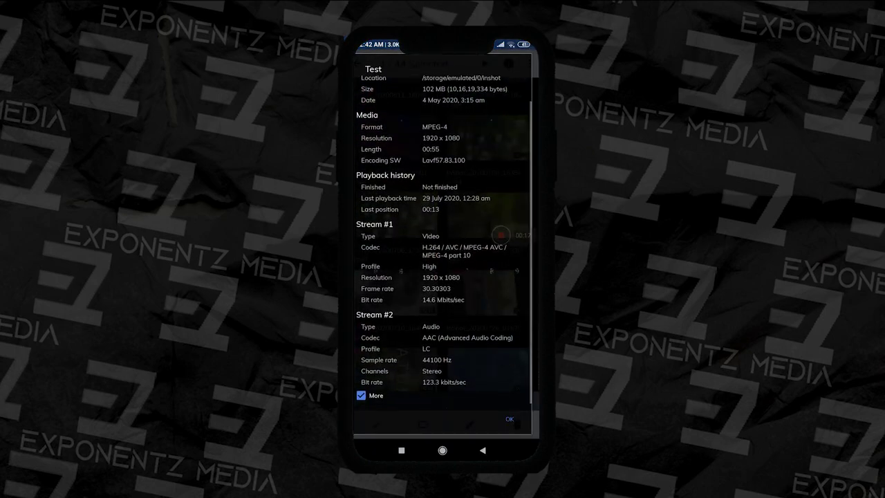
pyautogui.scroll(1, 442, 238)
pyautogui.doubleClick(428, 116)
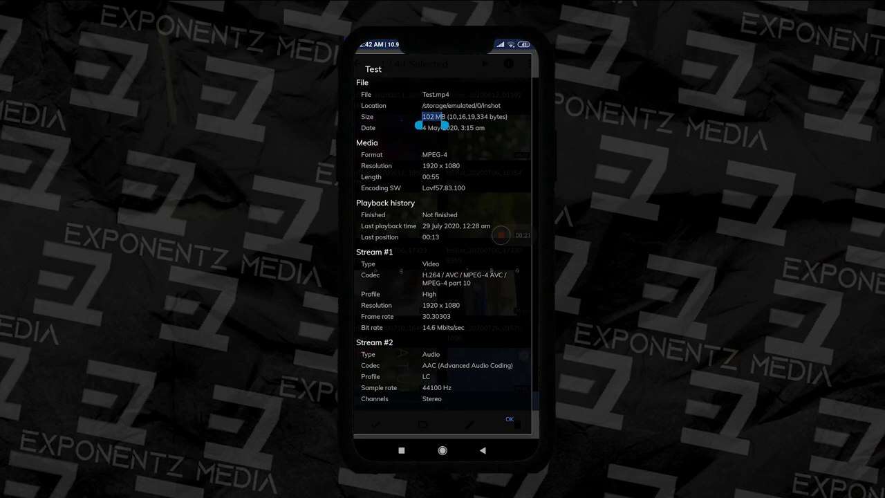
pyautogui.doubleClick(426, 176)
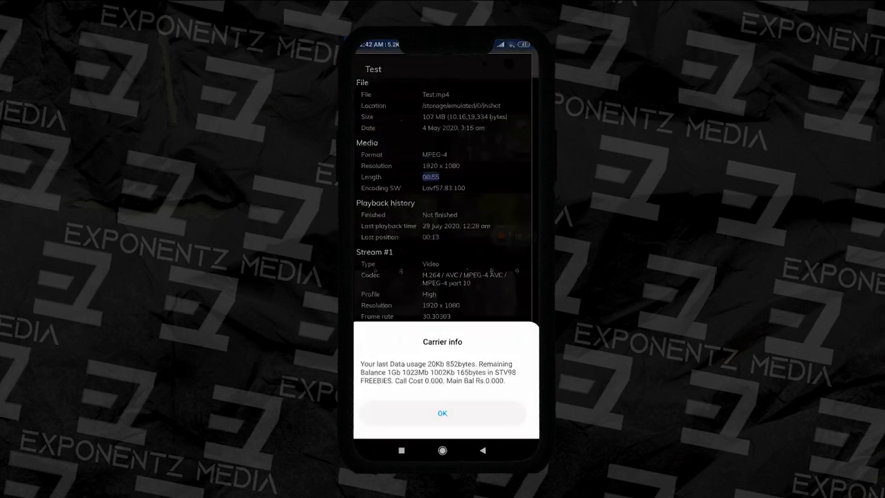
pyautogui.click(443, 412)
pyautogui.click(510, 419)
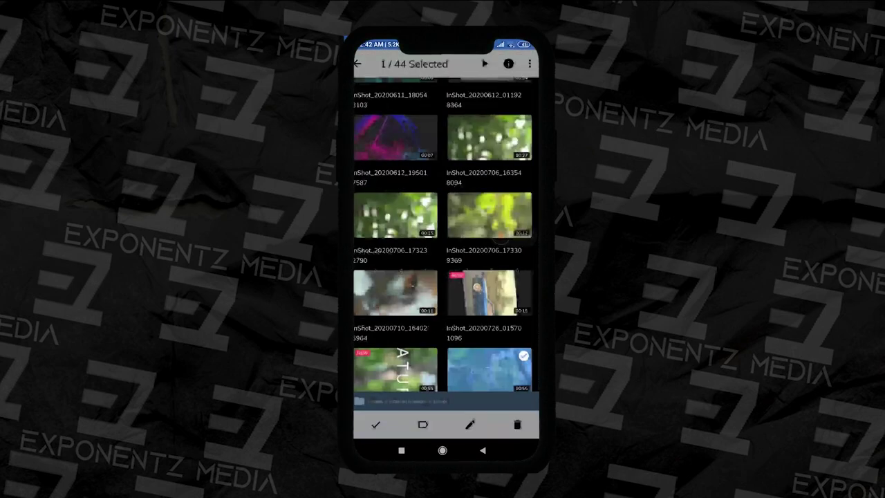
# Step: Share Test.mp4 to WhatsApp with only My status as recipient and send it on
pyautogui.click(530, 64)
pyautogui.click(454, 111)
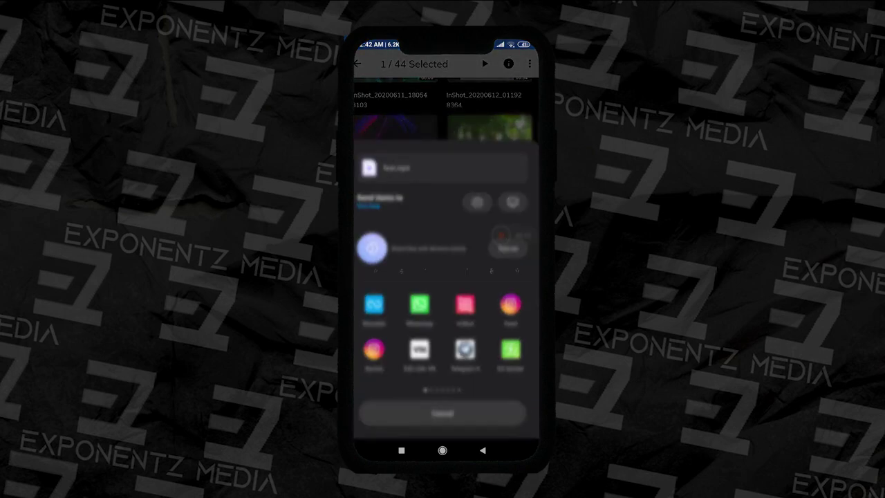
pyautogui.click(419, 305)
pyautogui.click(442, 317)
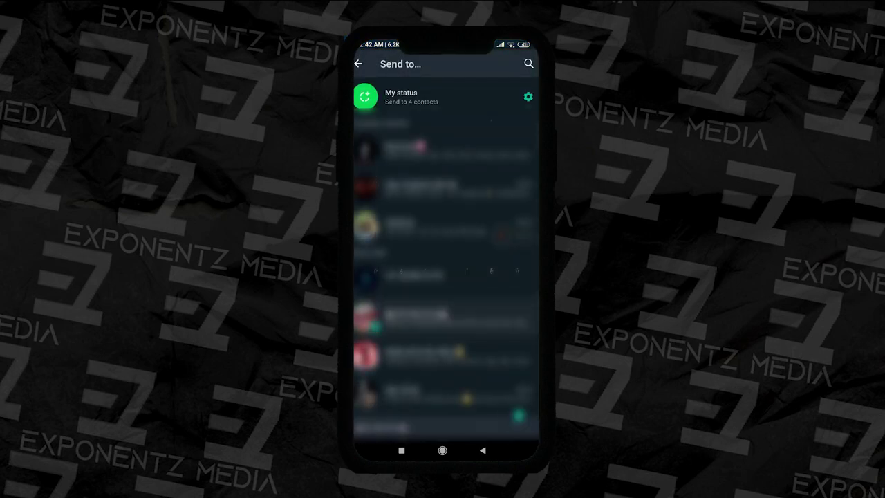
pyautogui.click(443, 317)
pyautogui.click(408, 97)
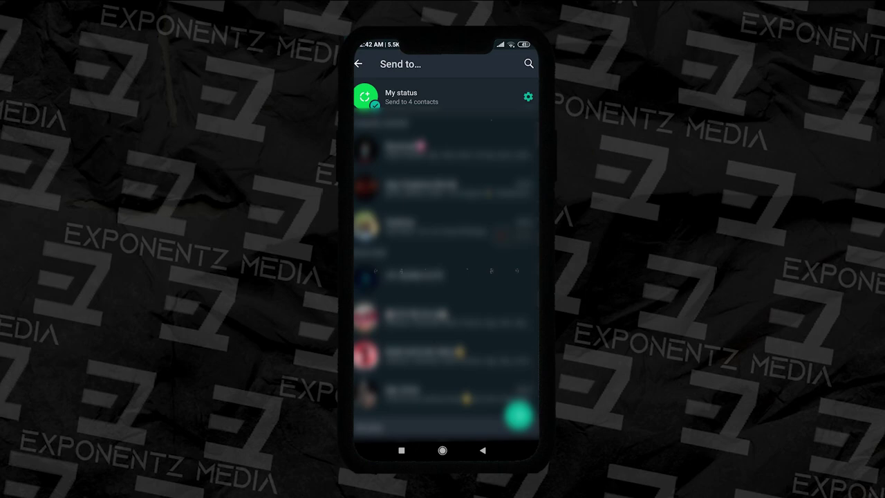
pyautogui.click(518, 415)
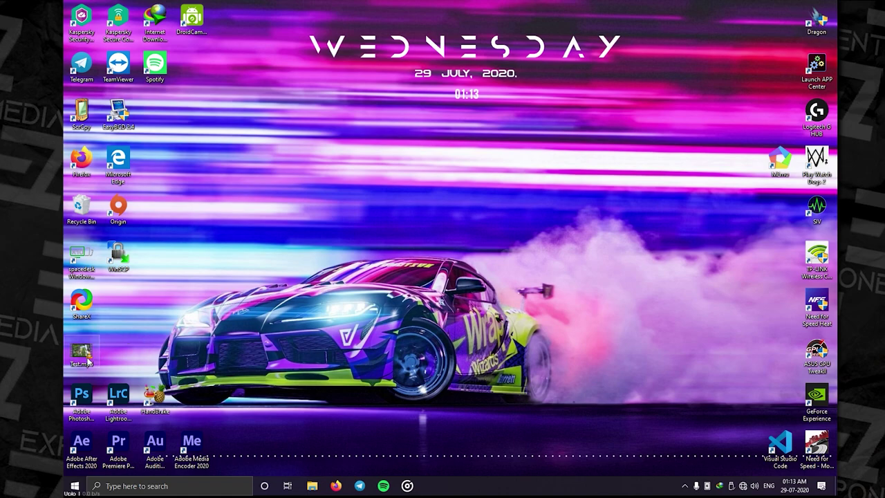
pyautogui.doubleClick(88, 359)
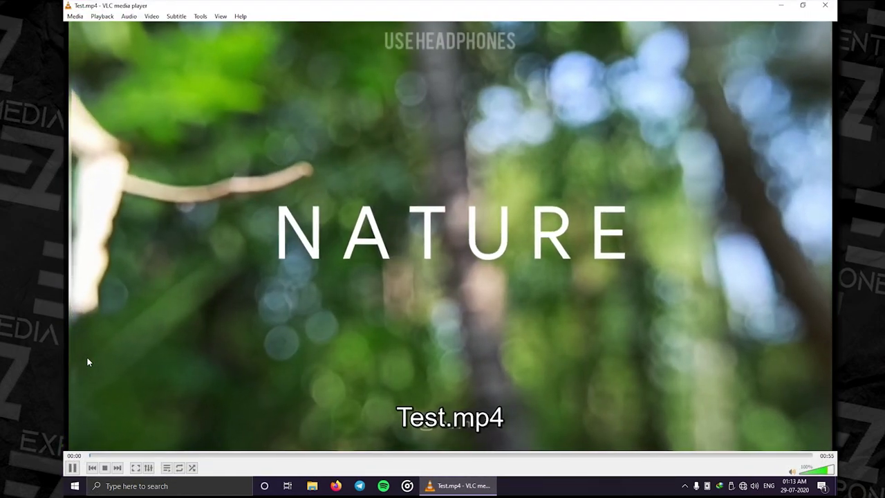
pyautogui.moveTo(138, 456); pyautogui.dragTo(274, 458)
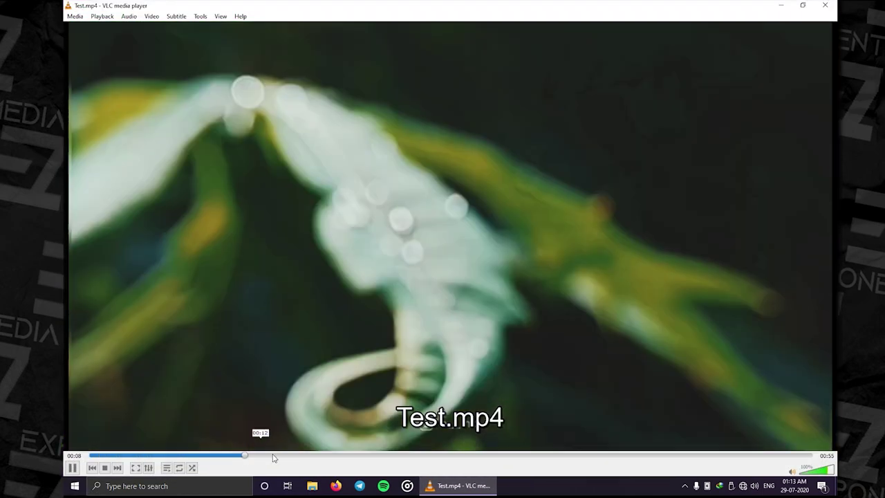
pyautogui.click(314, 457)
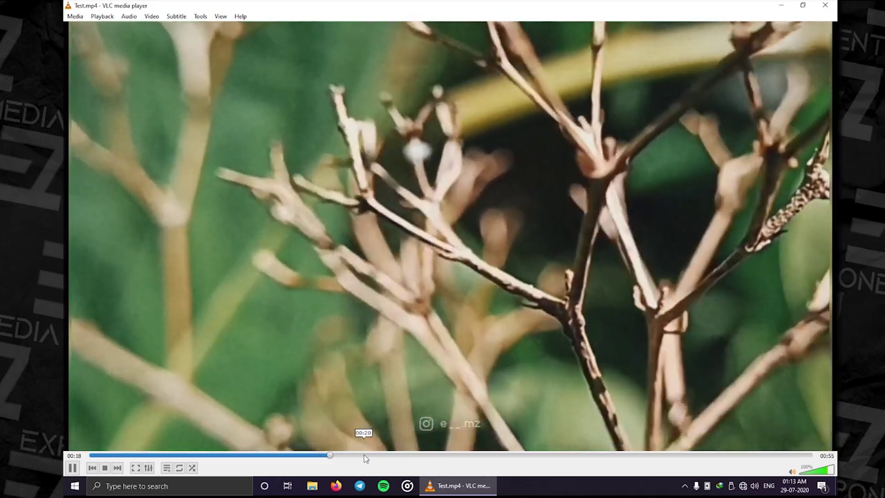
pyautogui.moveTo(365, 458); pyautogui.dragTo(773, 461)
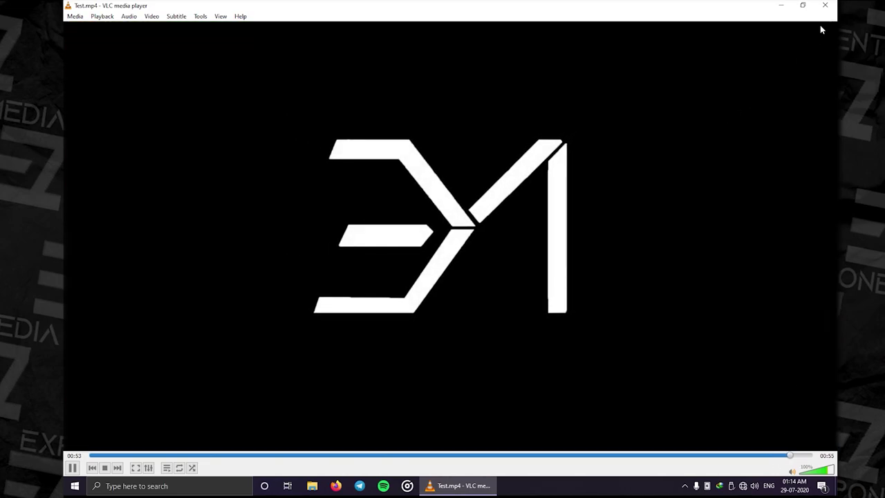
pyautogui.click(825, 6)
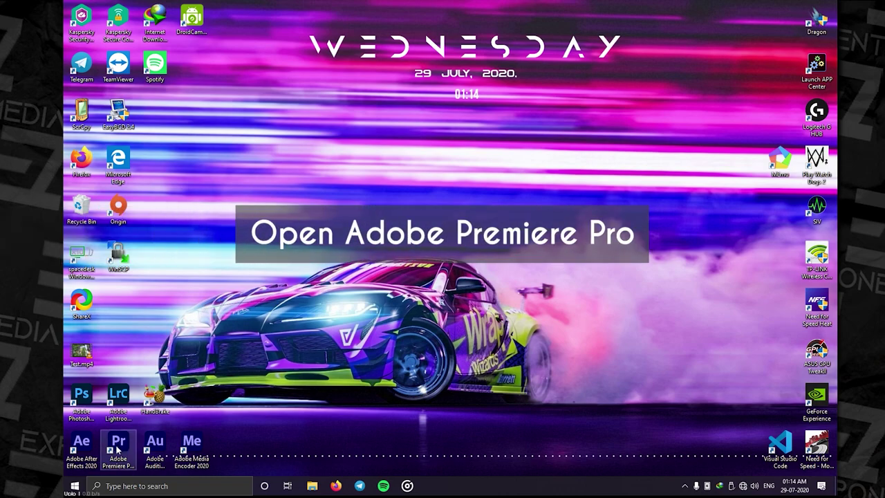
# Step: Launch Premiere Pro and create a new project named 'HD 60fps Status'
pyautogui.doubleClick(118, 446)
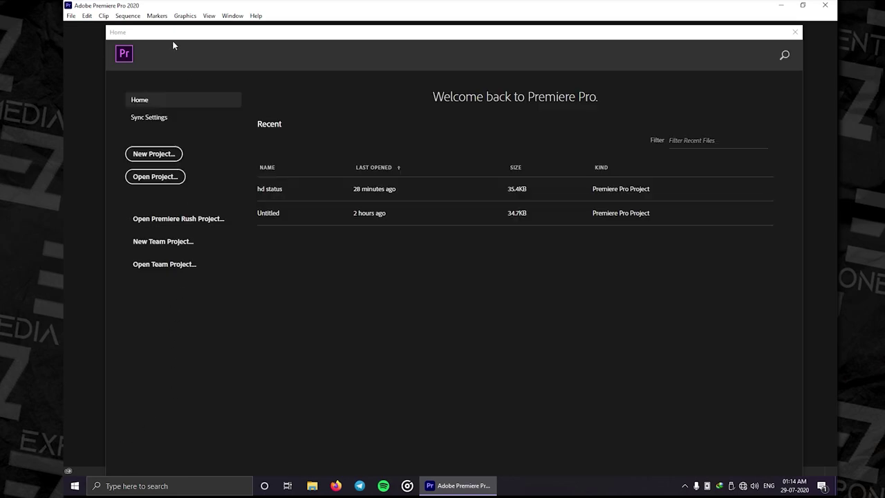
pyautogui.moveTo(173, 35); pyautogui.dragTo(170, 16)
pyautogui.click(153, 137)
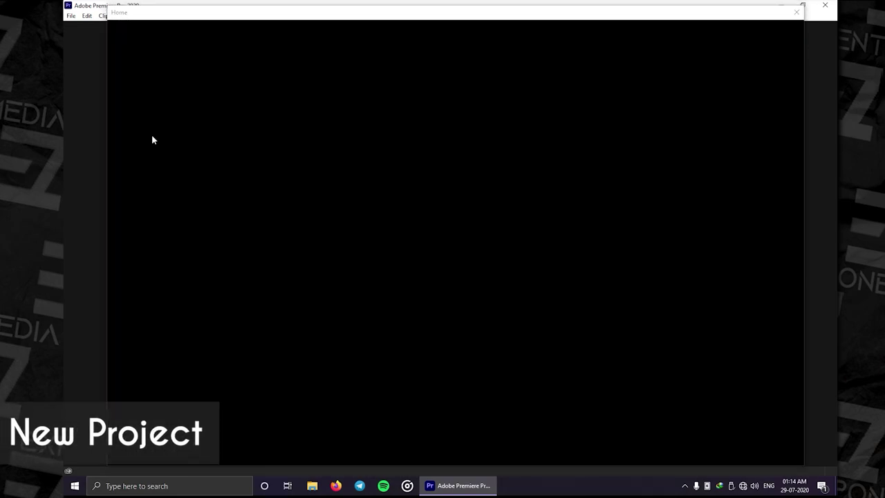
pyautogui.write('H')
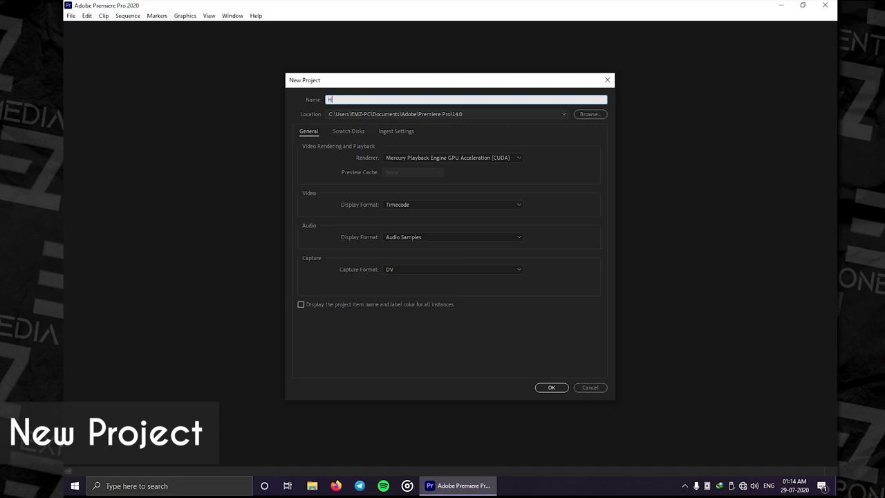
pyautogui.write('D 60fps Status')
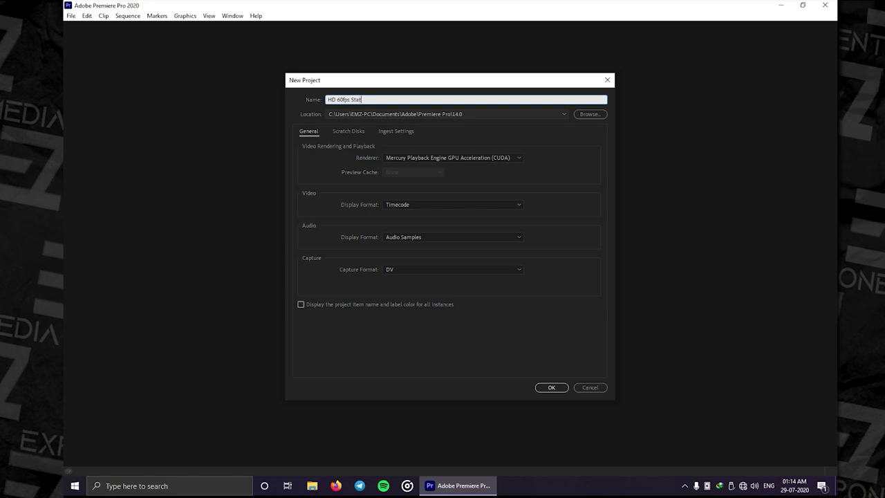
pyautogui.click(555, 387)
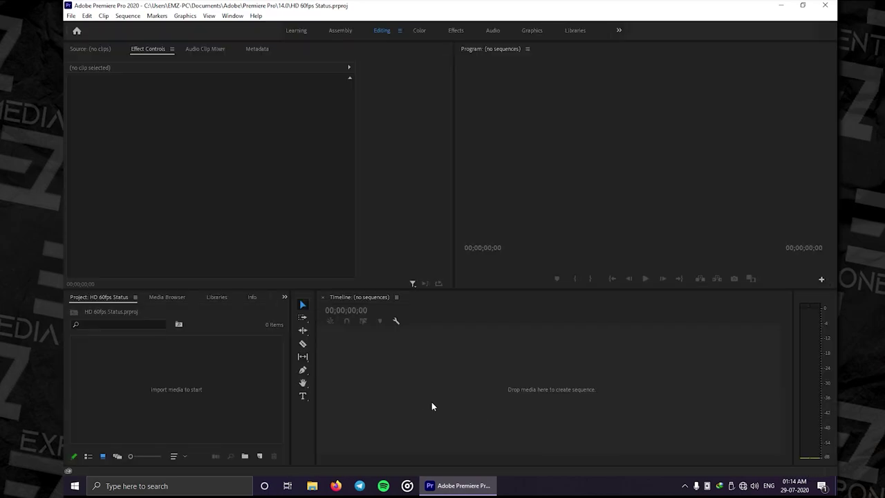
# Step: Import Test.mp4 from the desktop and preview it in the Source monitor near 23 seconds
pyautogui.press('super+d')
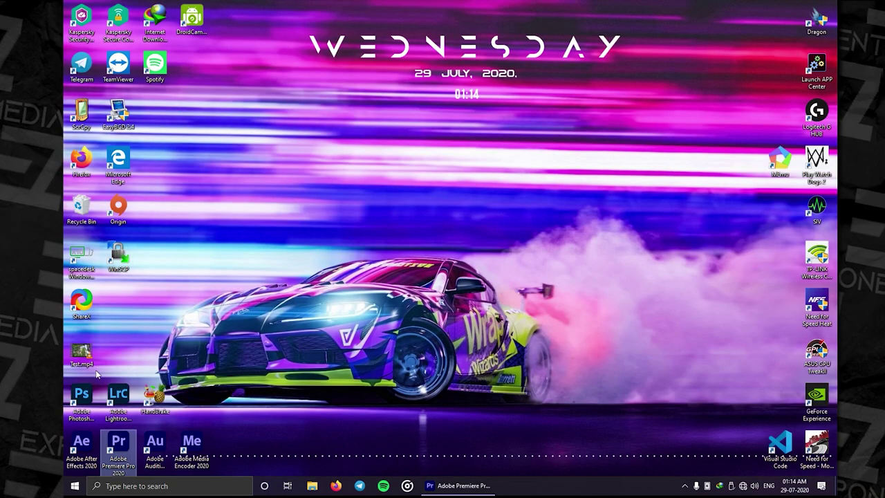
pyautogui.moveTo(82, 352); pyautogui.dragTo(458, 477)
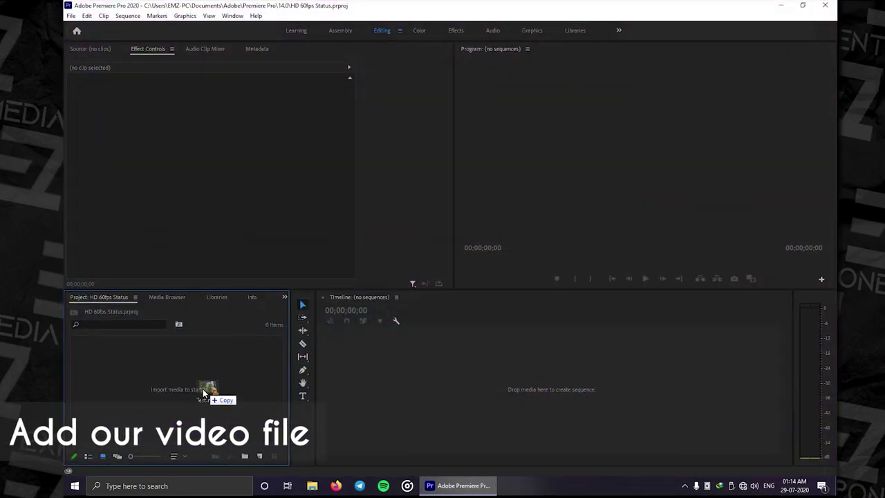
pyautogui.moveTo(458, 477); pyautogui.dragTo(202, 393)
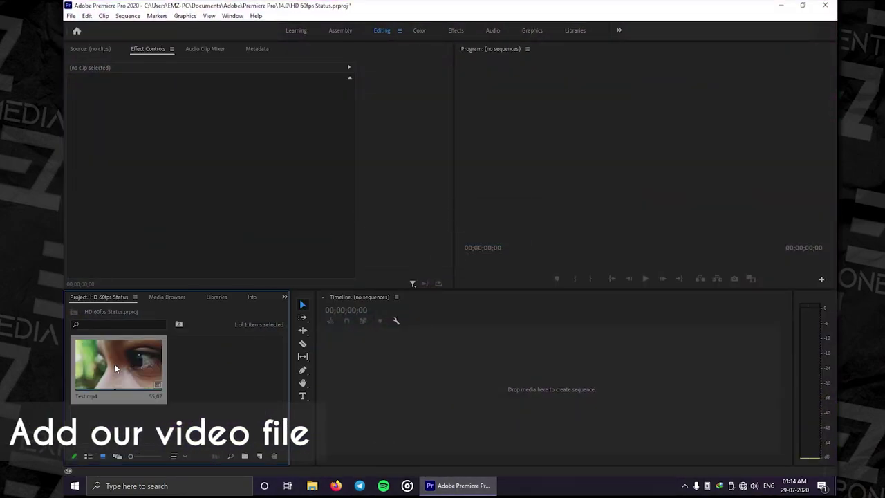
pyautogui.doubleClick(115, 366)
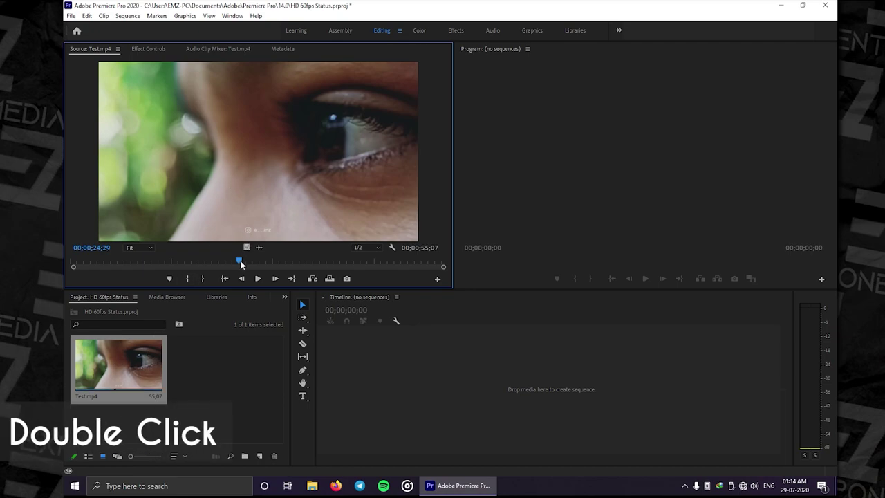
pyautogui.moveTo(239, 261)
pyautogui.mouseDown()
pyautogui.moveTo(71, 265)
pyautogui.moveTo(227, 266)
pyautogui.moveTo(142, 262)
pyautogui.mouseUp()
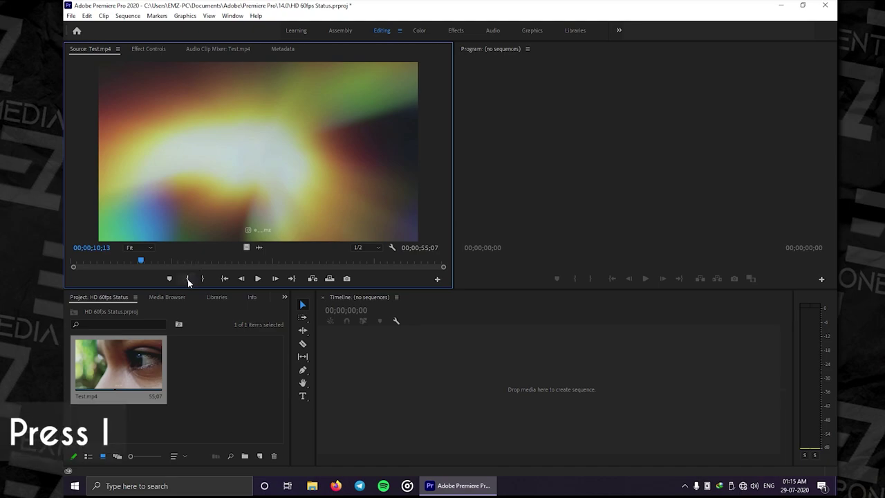
# Step: Mark Test.mp4's In point at 00;00;10;13 and Out point at 00;00;29;29
pyautogui.press('i')
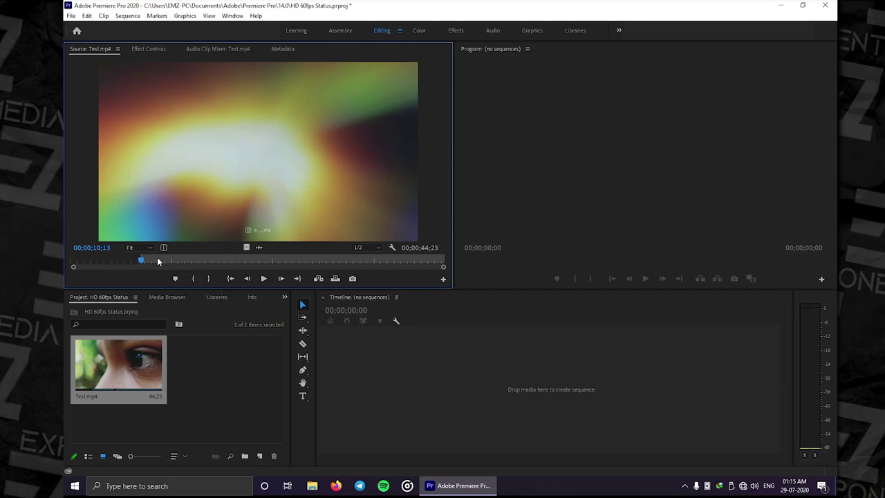
pyautogui.moveTo(232, 262); pyautogui.dragTo(264, 263)
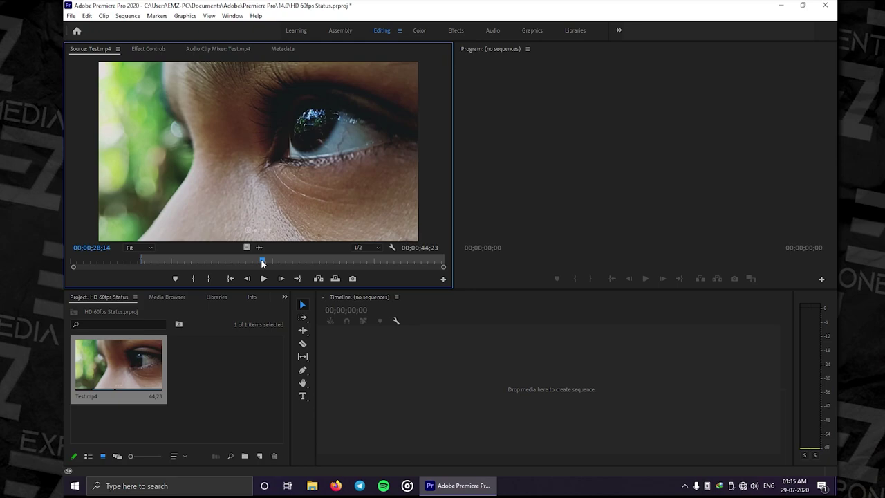
pyautogui.moveTo(261, 260); pyautogui.dragTo(270, 262)
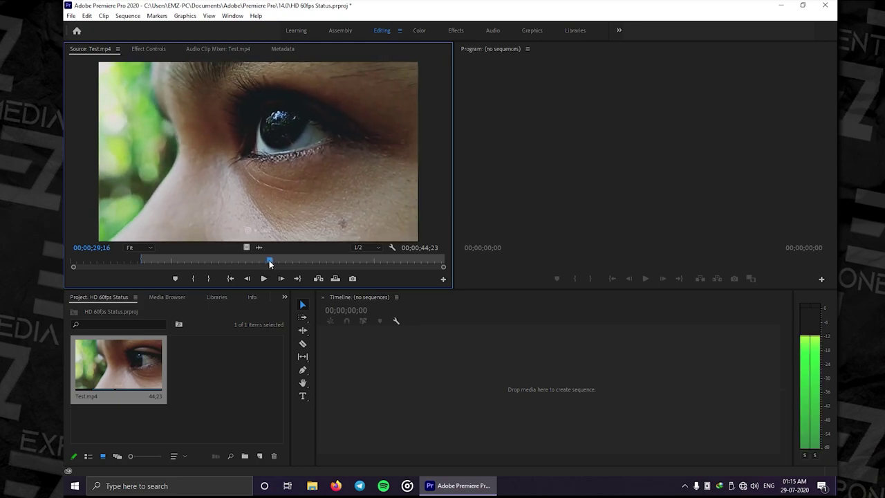
pyautogui.moveTo(269, 262); pyautogui.dragTo(273, 264)
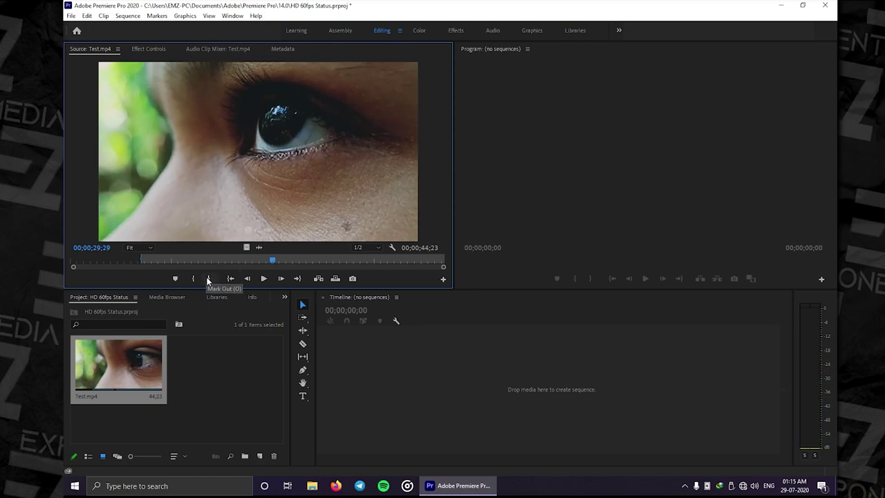
pyautogui.click(208, 278)
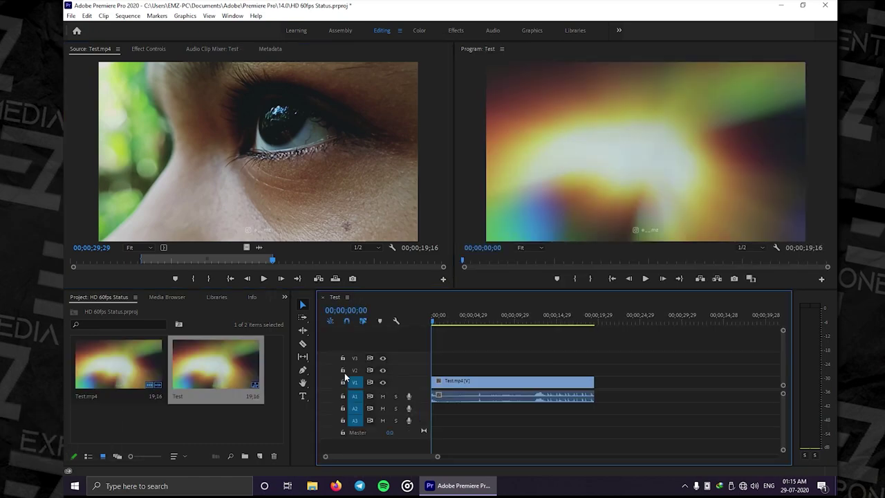
# Step: Change the Test sequence timebase from 30.56 to 60.00 frames/second in Sequence Settings
pyautogui.moveTo(434, 323)
pyautogui.mouseDown()
pyautogui.moveTo(592, 330)
pyautogui.moveTo(415, 341)
pyautogui.mouseUp()
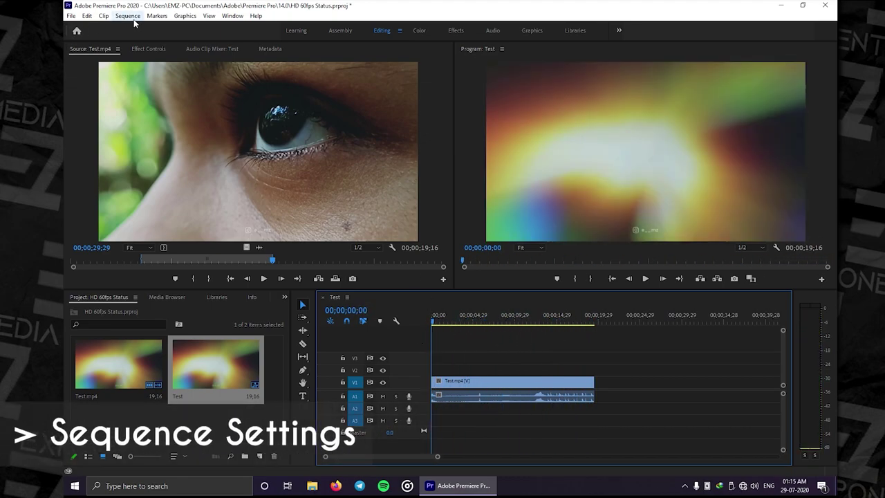
pyautogui.click(128, 15)
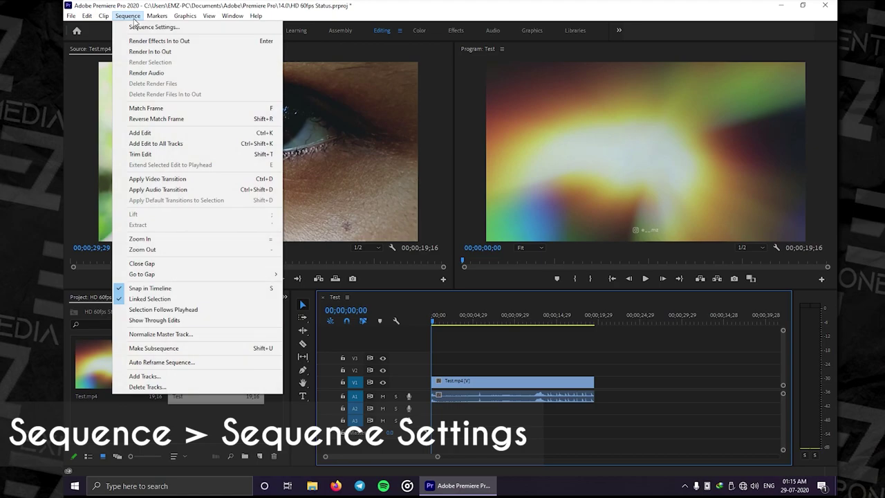
pyautogui.click(136, 27)
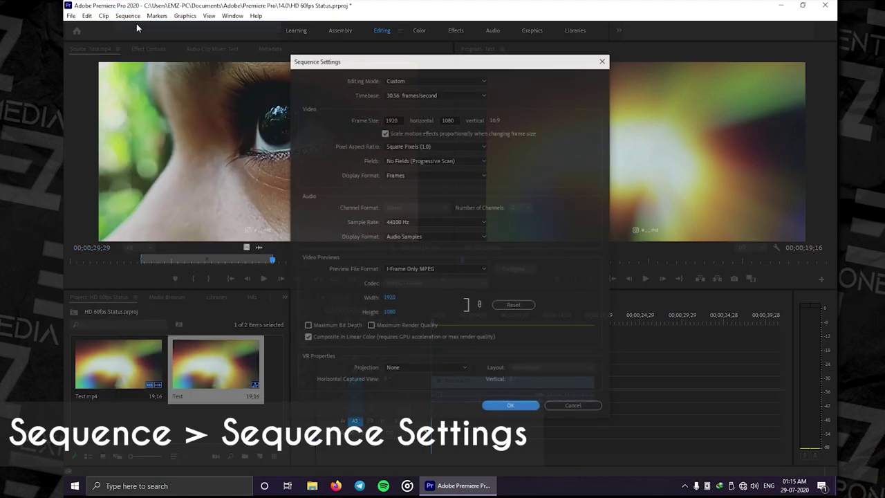
pyautogui.click(417, 97)
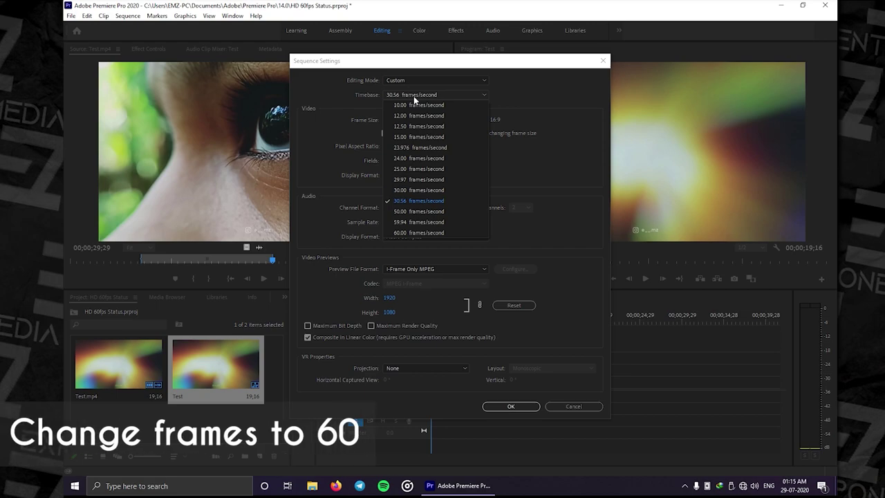
pyautogui.click(406, 233)
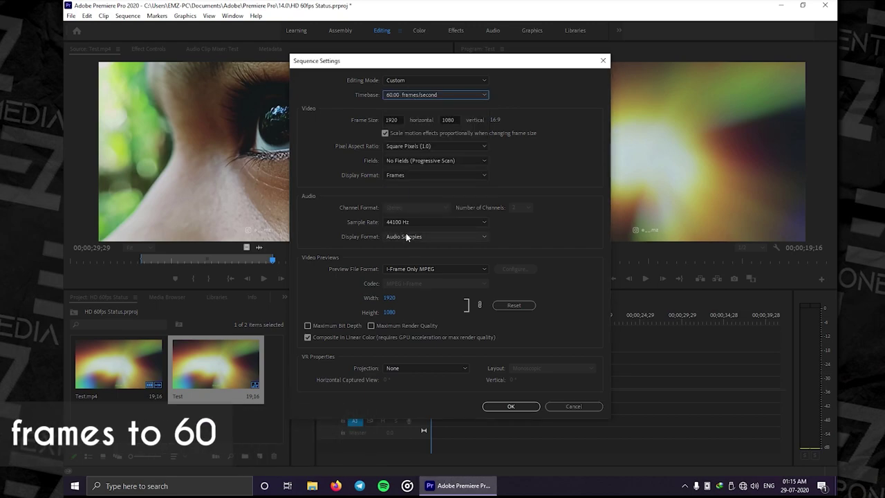
pyautogui.click(400, 121)
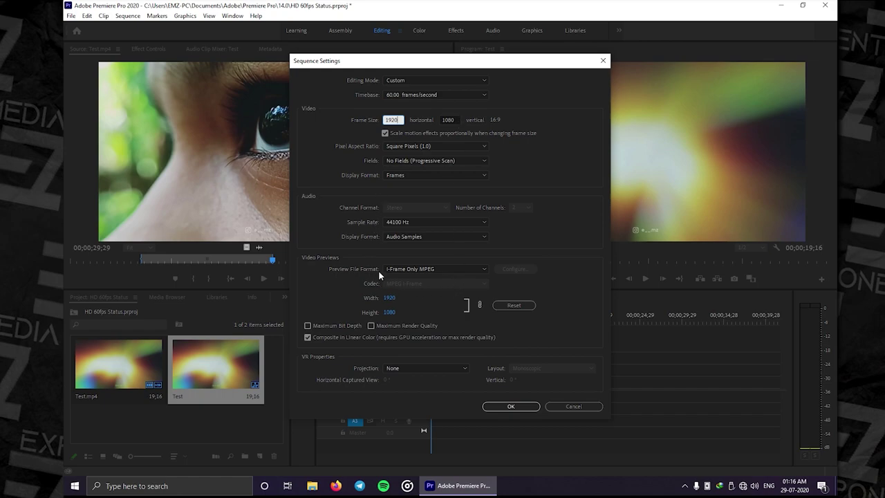
# Step: Search Google in Firefox for 'redmi note 8 pro screen resolution'
pyautogui.click(337, 486)
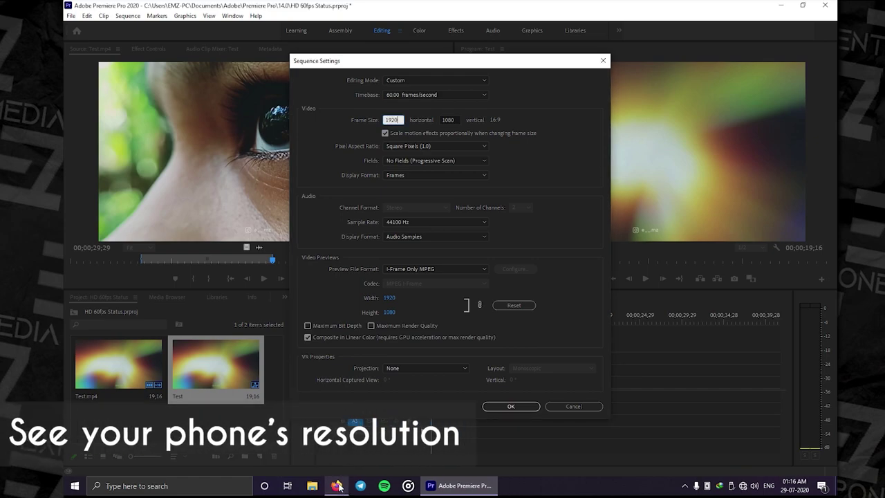
pyautogui.moveTo(360, 493)
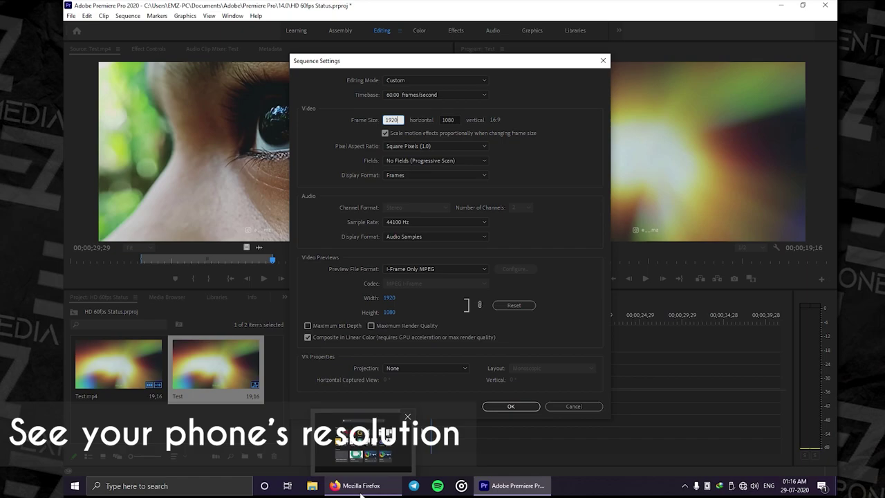
pyautogui.click(356, 458)
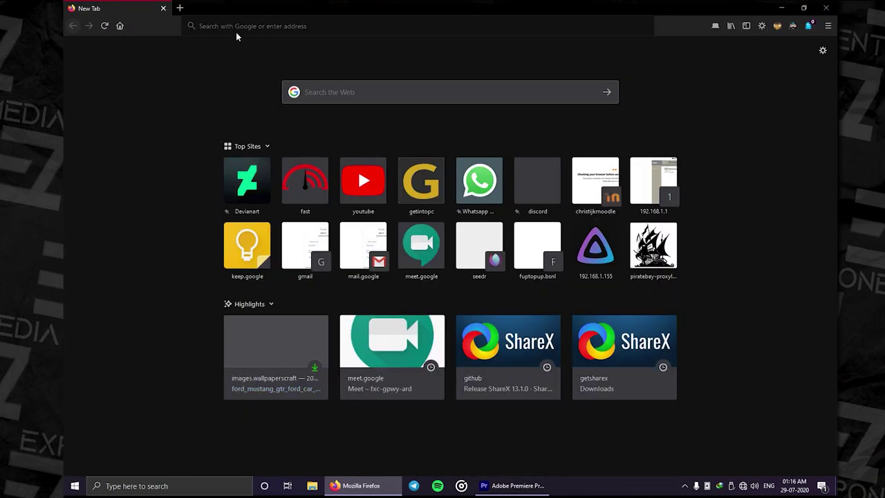
pyautogui.write('re')
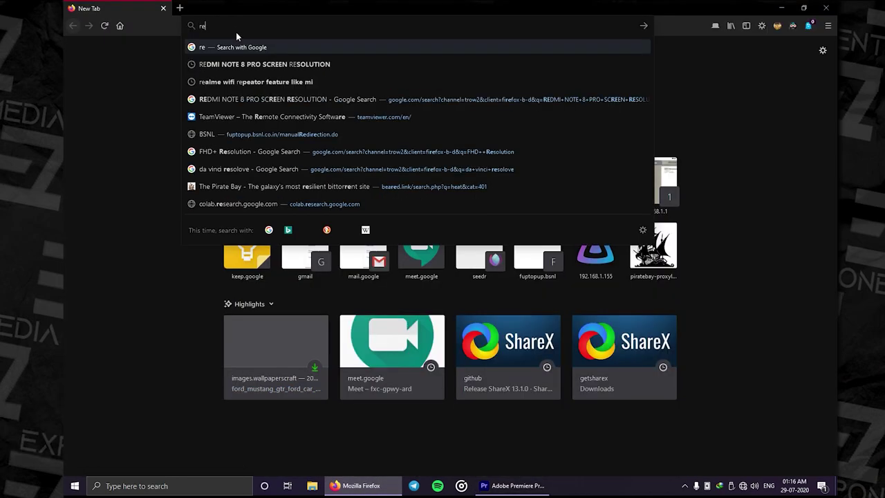
pyautogui.write('dmi note')
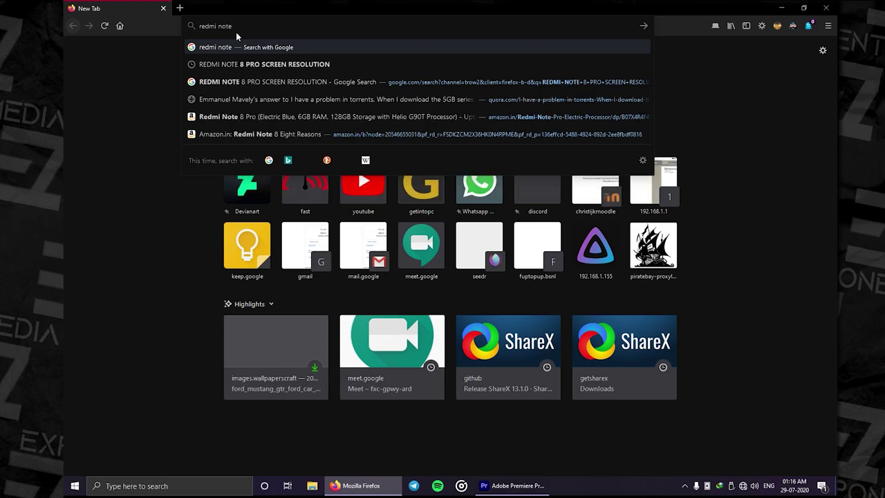
pyautogui.write(' 8 p')
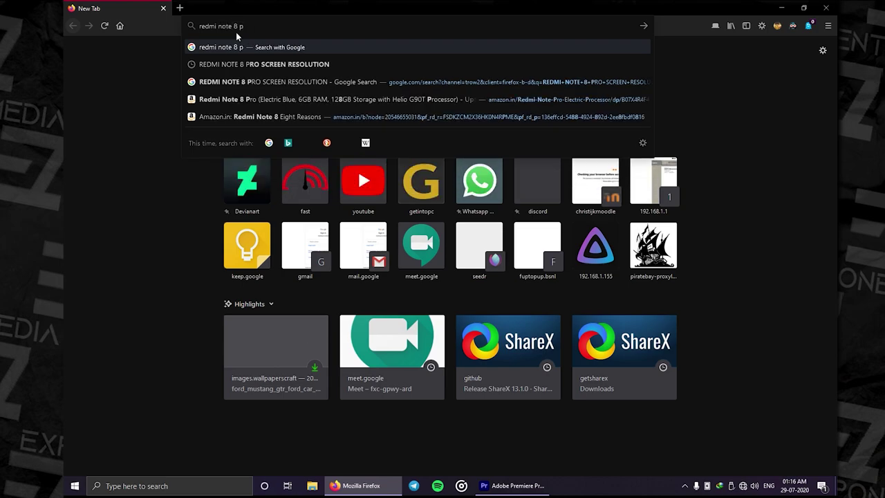
pyautogui.write('ro sc')
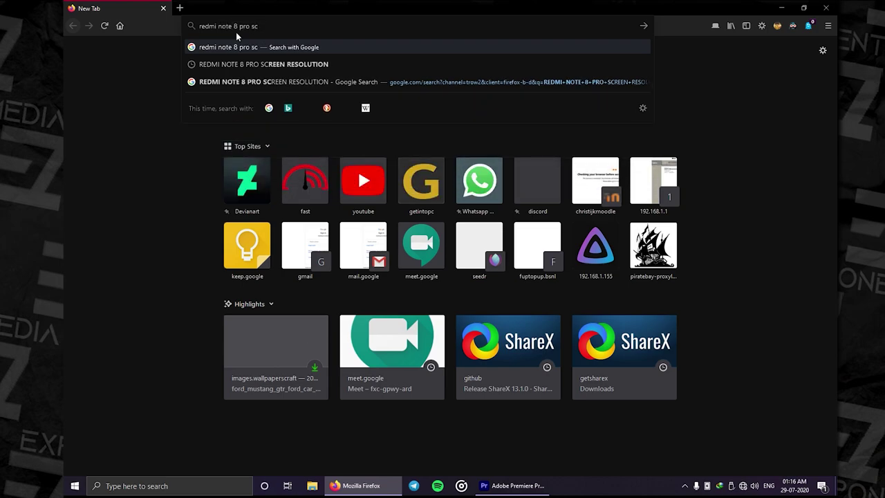
pyautogui.write('reen re')
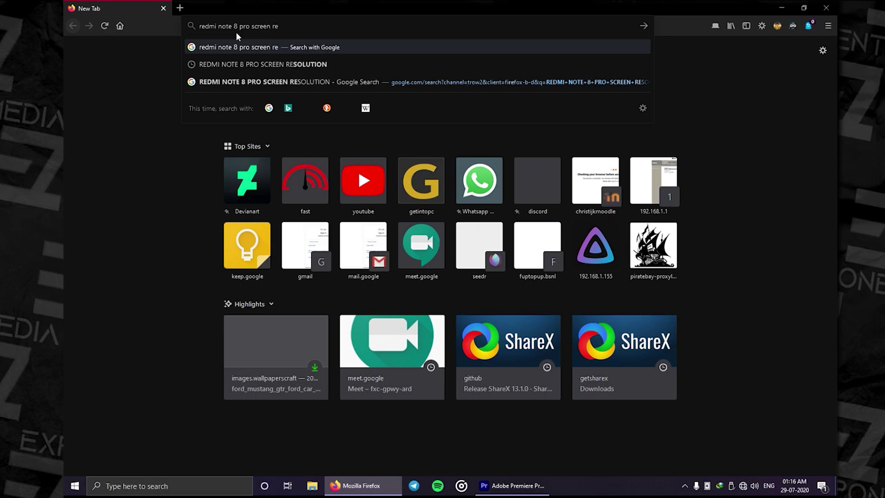
pyautogui.write('sol')
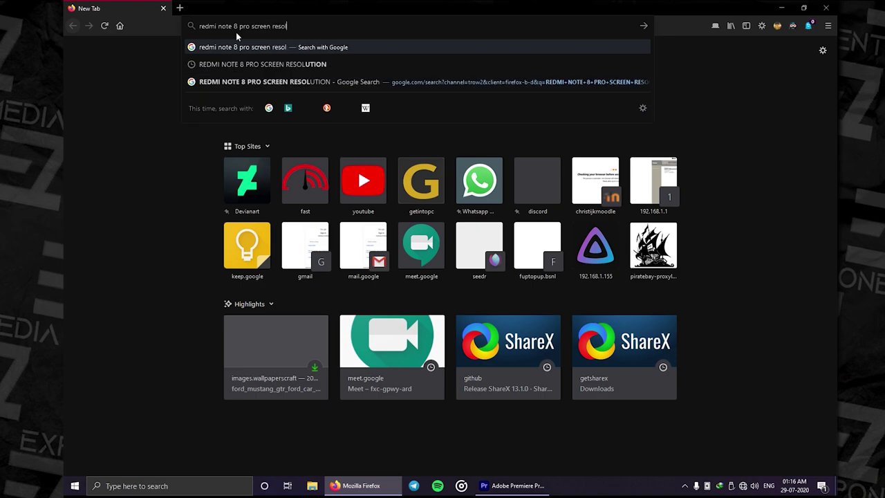
pyautogui.write('t')
pyautogui.press('BackSpace')
pyautogui.write('utio')
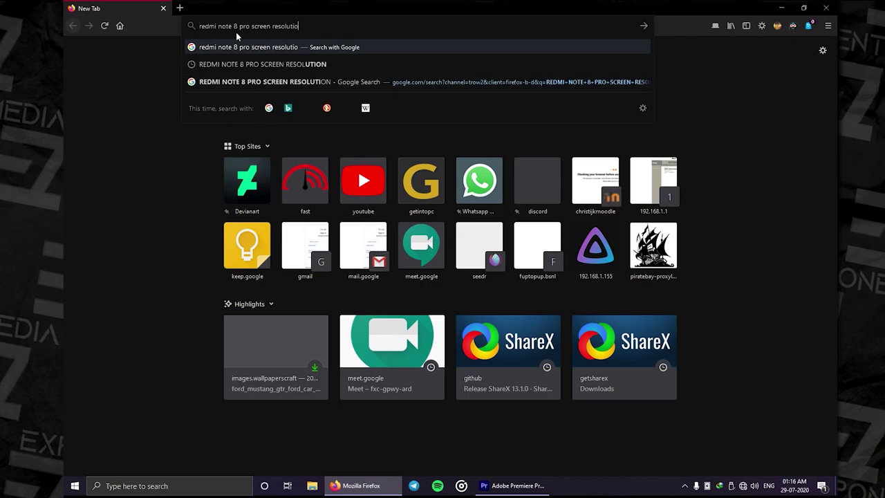
pyautogui.write('n')
pyautogui.click(240, 63)
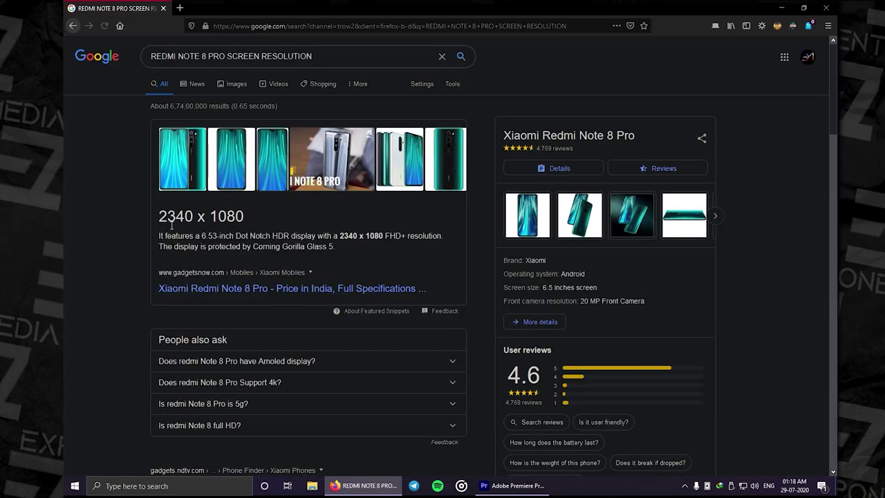
# Step: Select the 2340 and 1080 figures in the result, then return to Premiere
pyautogui.moveTo(164, 222); pyautogui.dragTo(254, 216)
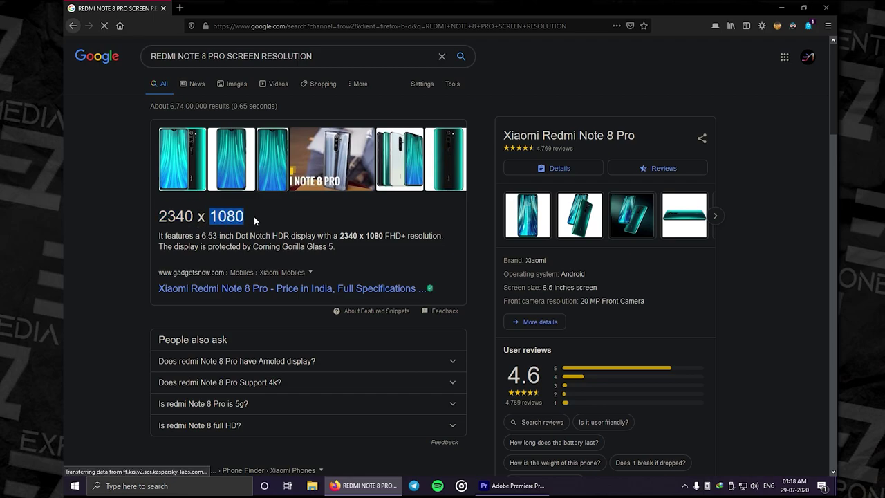
pyautogui.click(254, 216)
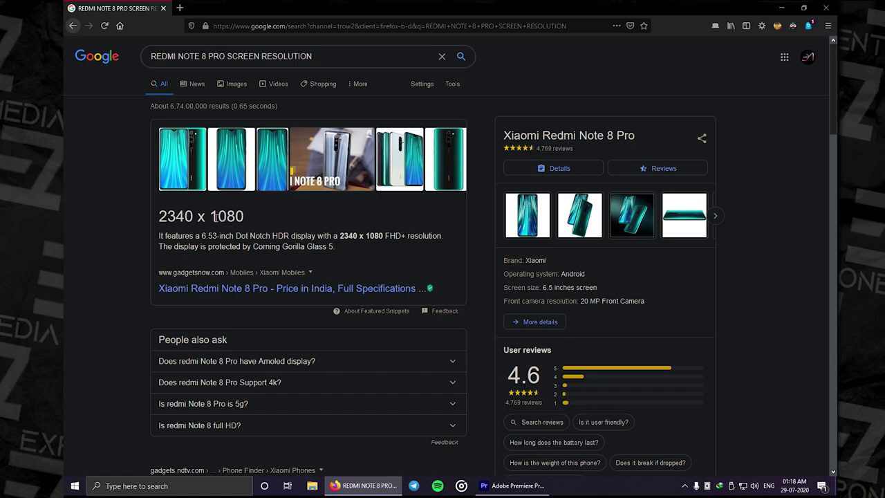
pyautogui.moveTo(163, 220); pyautogui.dragTo(197, 221)
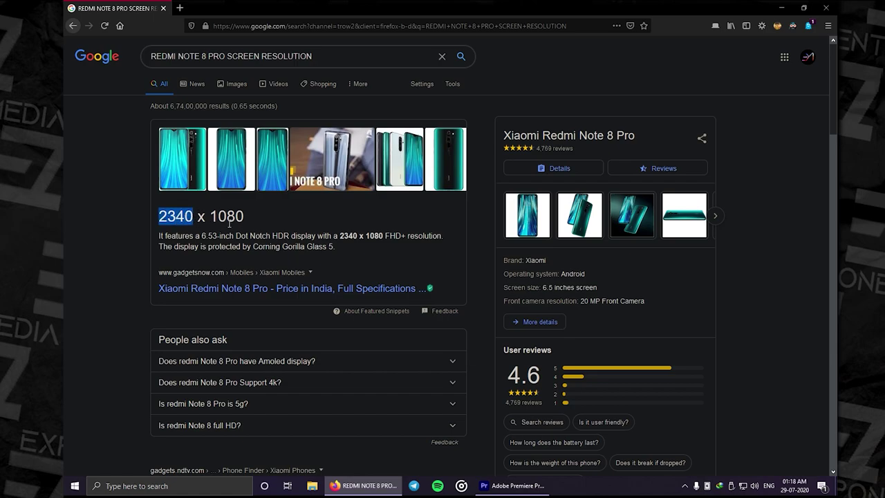
pyautogui.moveTo(210, 219); pyautogui.dragTo(247, 223)
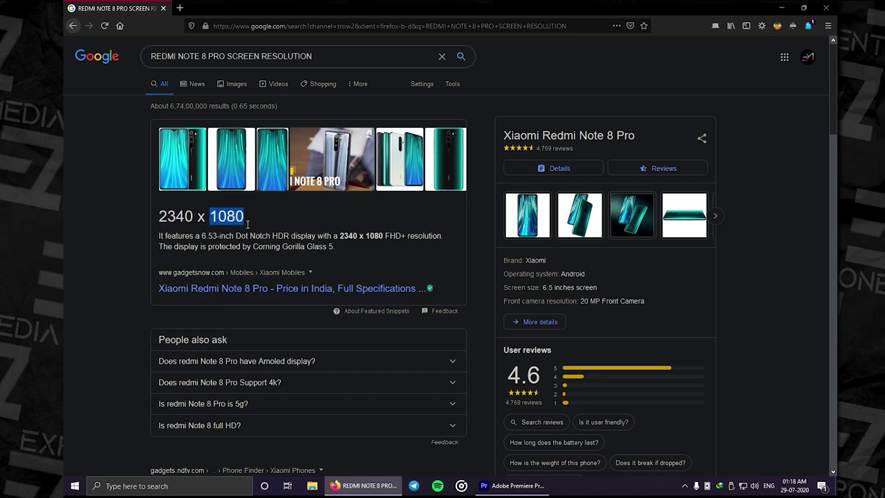
pyautogui.hotkey('alt', 'Tab')
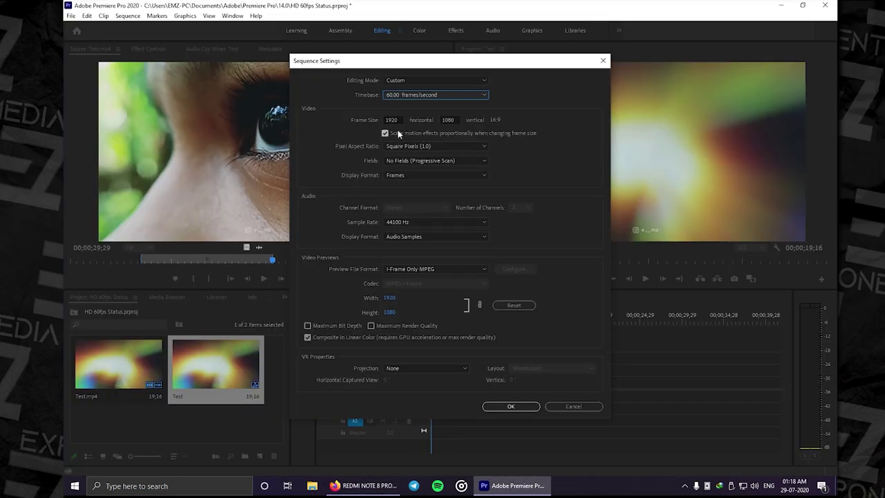
# Step: Copy the 2340 figure from the Firefox search result for the frame size
pyautogui.doubleClick(392, 120)
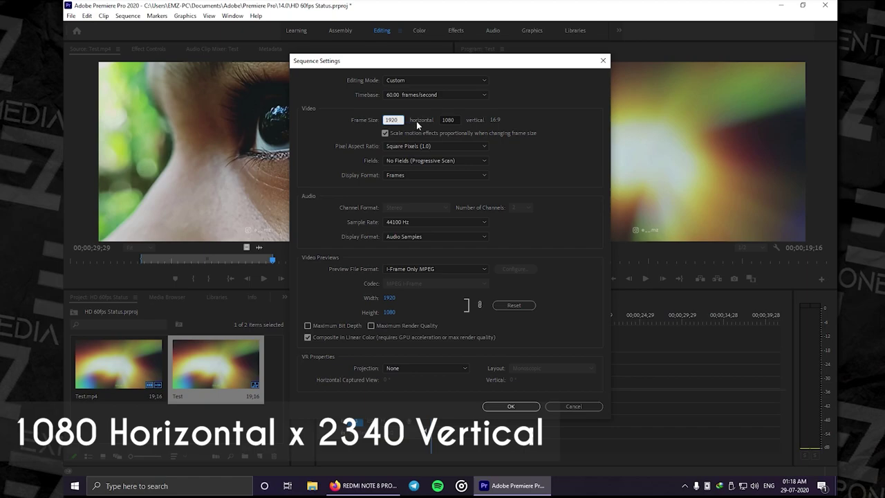
pyautogui.hotkey('alt', 'Tab')
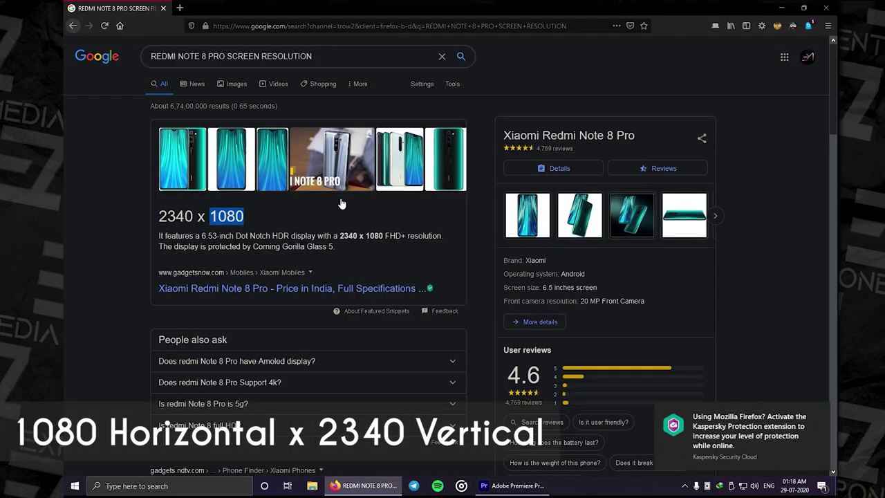
pyautogui.doubleClick(184, 219)
pyautogui.hotkey('ctrl', 'c')
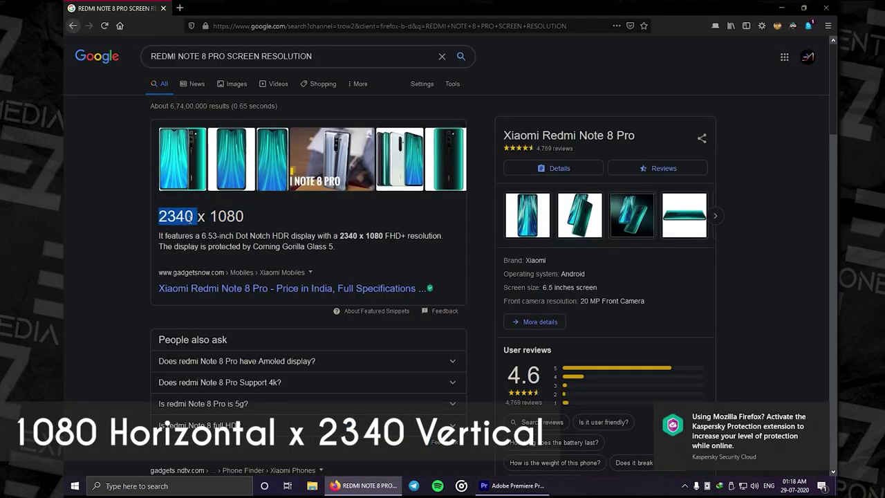
pyautogui.click(193, 219)
pyautogui.moveTo(195, 218)
pyautogui.mouseDown()
pyautogui.moveTo(149, 218)
pyautogui.moveTo(189, 217)
pyautogui.mouseUp()
pyautogui.click(150, 218)
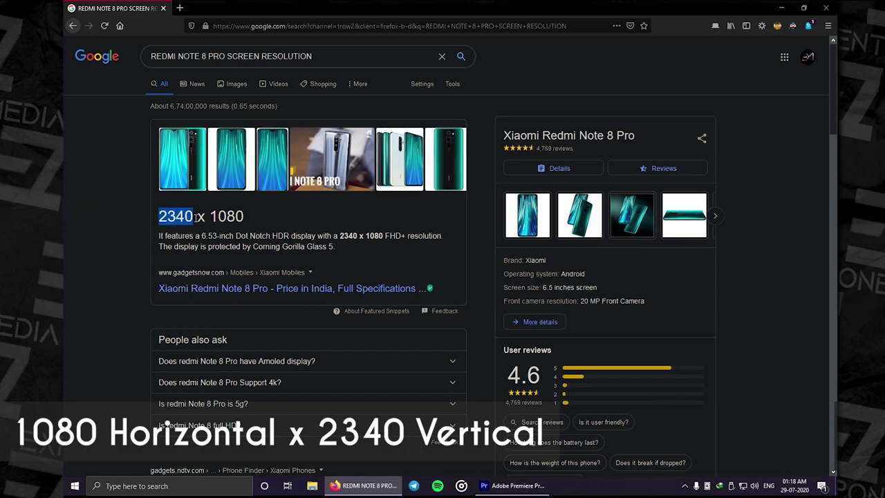
pyautogui.hotkey('alt', 'Tab')
# Step: Paste 2340 as the frame height, apply the settings and accept deleting previews
pyautogui.click(442, 124)
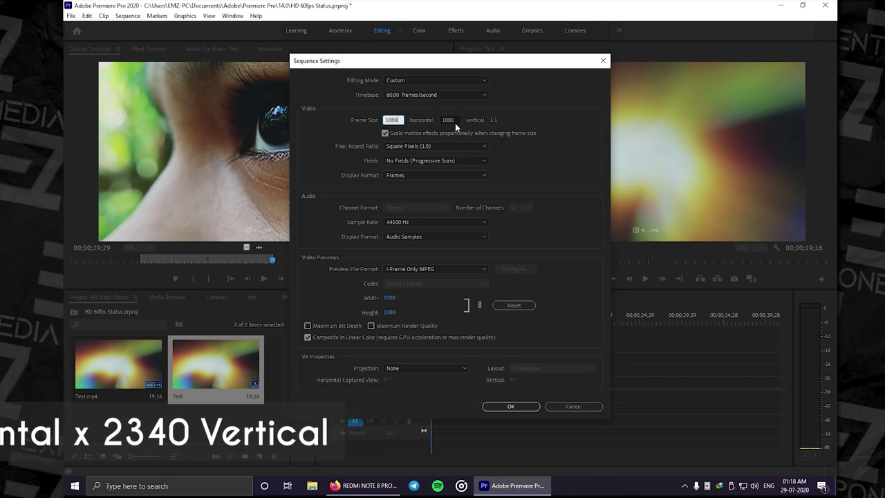
pyautogui.hotkey('ctrl', 'v')
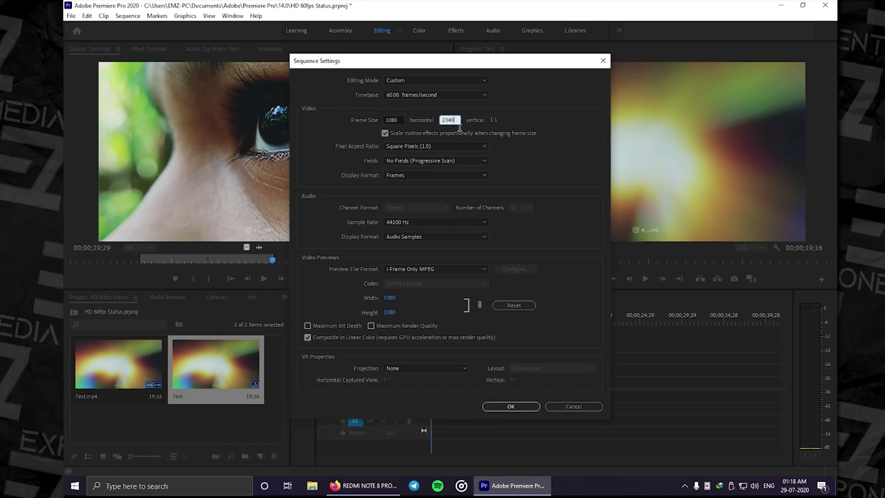
pyautogui.click(495, 125)
pyautogui.click(509, 407)
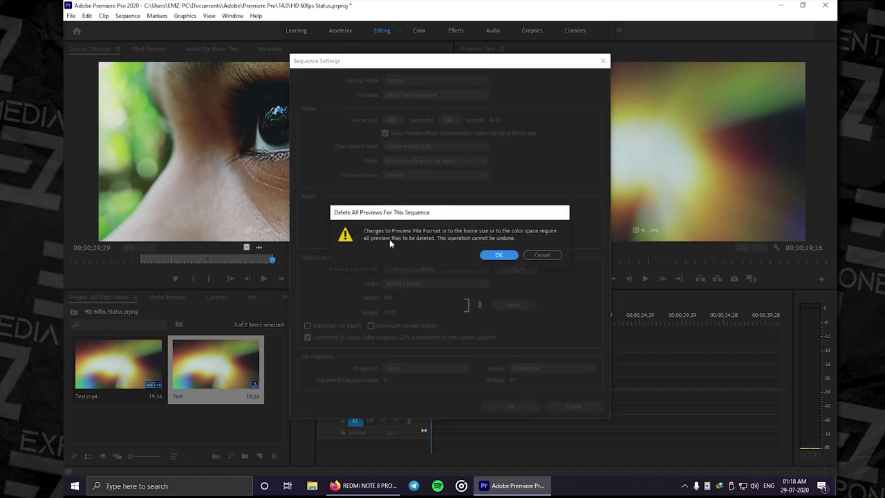
pyautogui.click(490, 255)
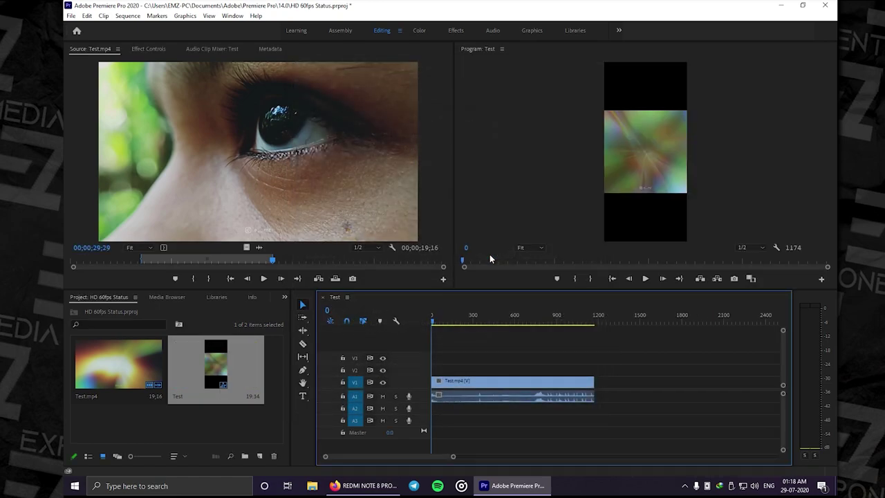
# Step: Apply Optical Flow time interpolation to the Test.mp4 clip and scrub the sequence
pyautogui.moveTo(434, 323)
pyautogui.mouseDown()
pyautogui.moveTo(521, 330)
pyautogui.moveTo(433, 328)
pyautogui.mouseUp()
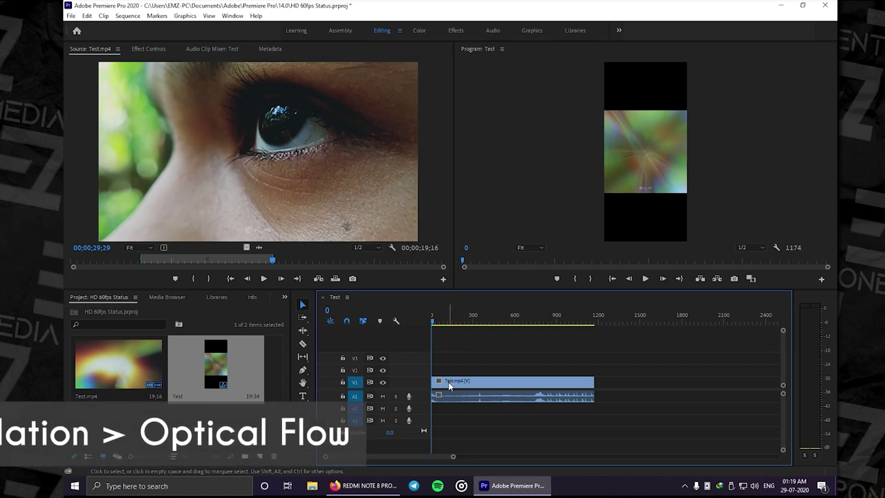
pyautogui.click(449, 382)
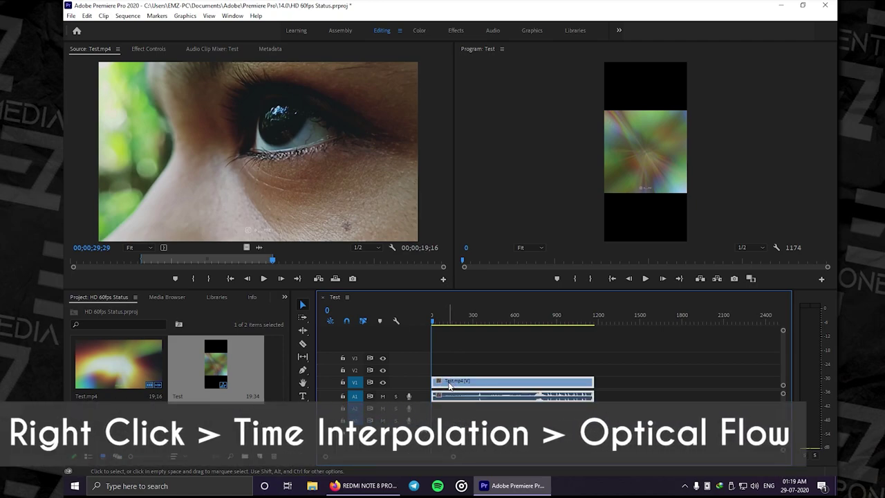
pyautogui.rightClick(449, 385)
pyautogui.moveTo(505, 349)
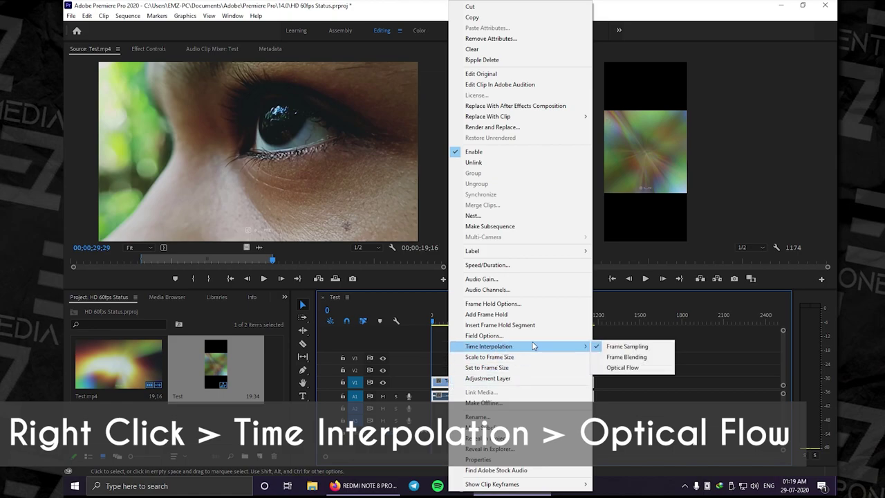
pyautogui.click(608, 369)
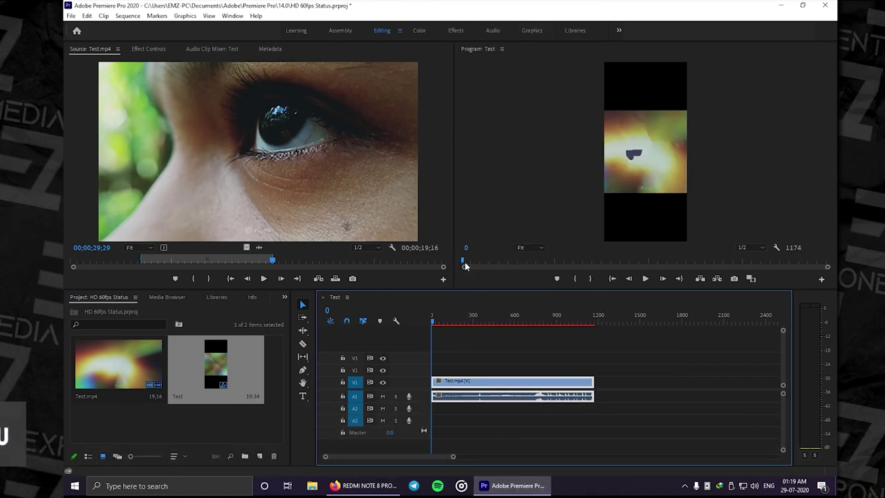
pyautogui.moveTo(464, 264)
pyautogui.mouseDown()
pyautogui.moveTo(535, 261)
pyautogui.moveTo(456, 283)
pyautogui.mouseUp()
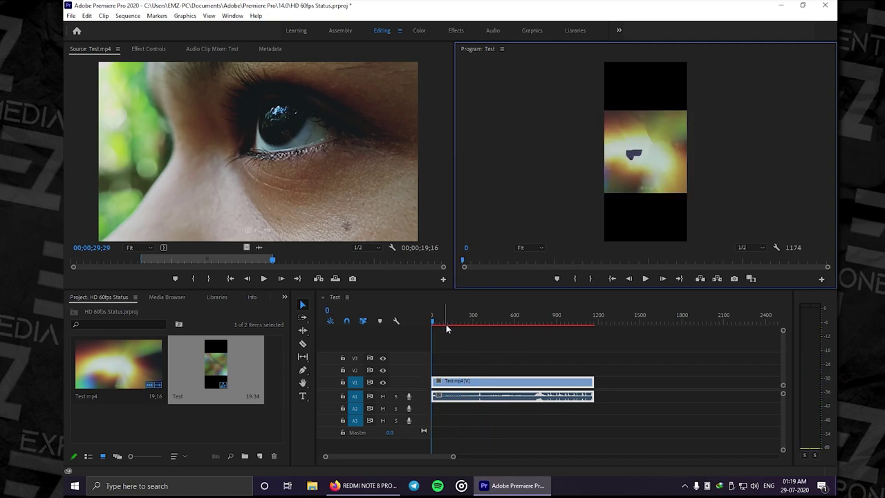
# Step: Render the sequence's work area, then stop playback and return to frame 0
pyautogui.press('Return')
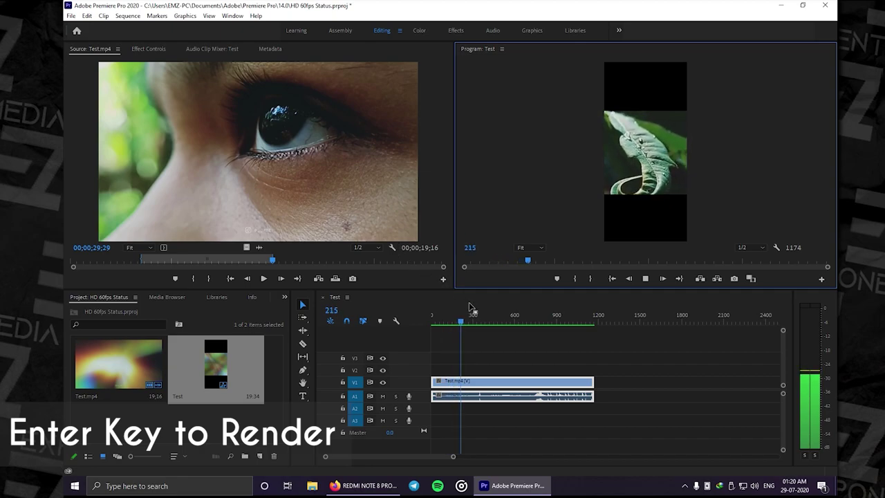
pyautogui.click(448, 337)
pyautogui.press('Home')
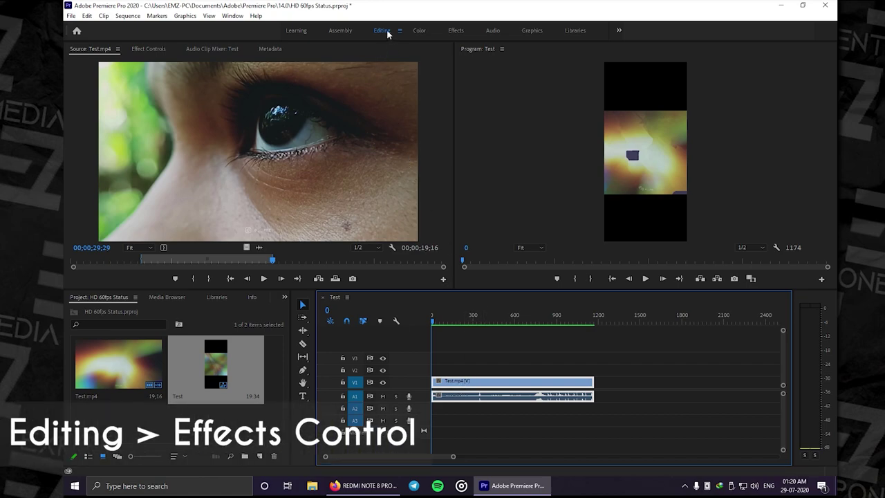
# Step: Set the Test.mp4 clip's Motion Rotation to 90°
pyautogui.click(147, 50)
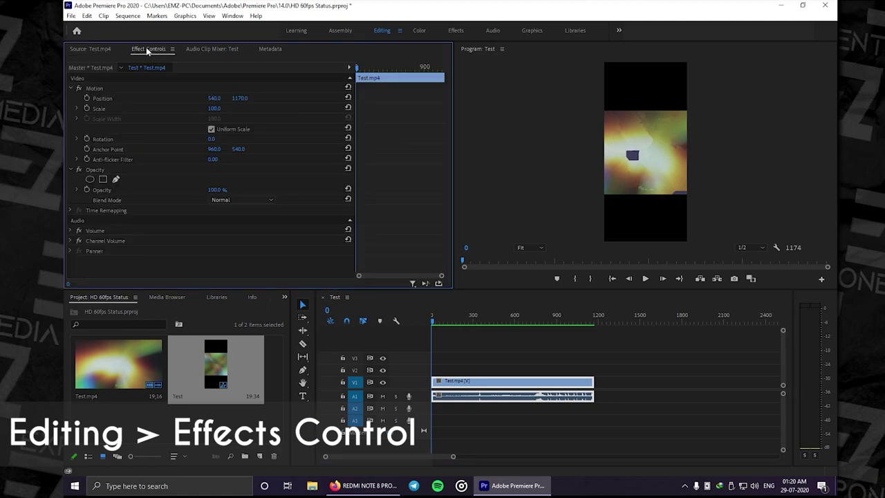
pyautogui.click(72, 90)
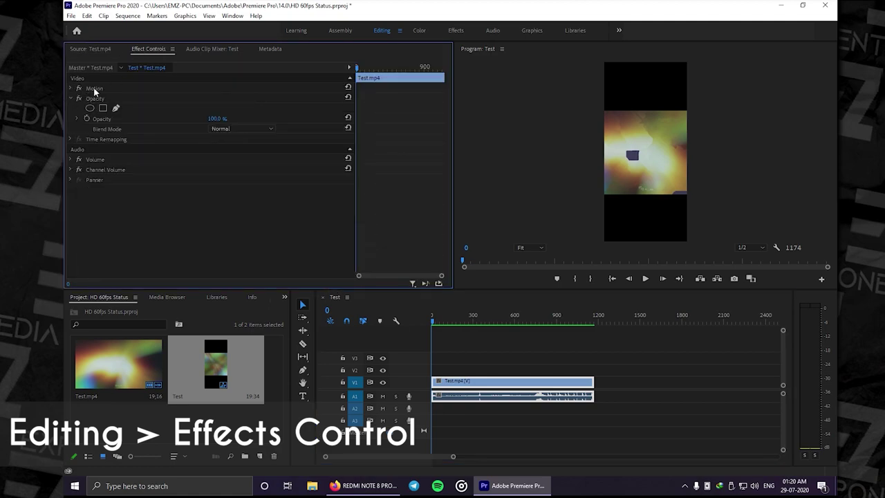
pyautogui.click(89, 89)
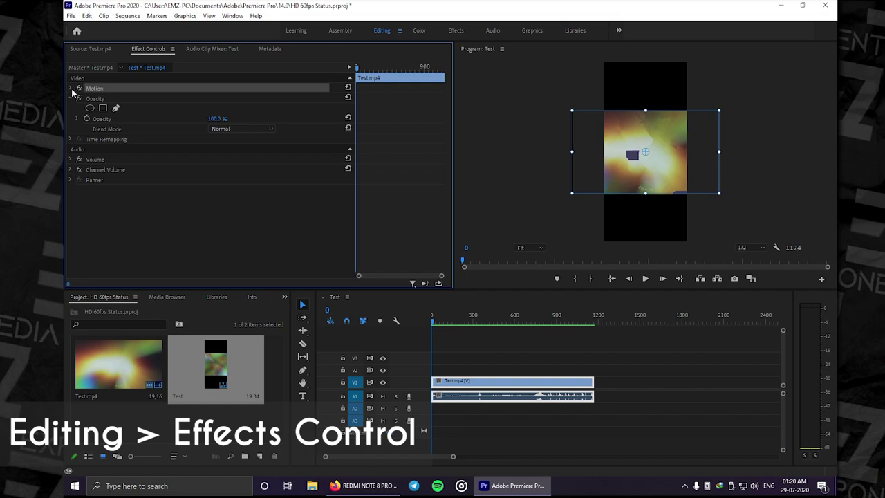
pyautogui.click(71, 90)
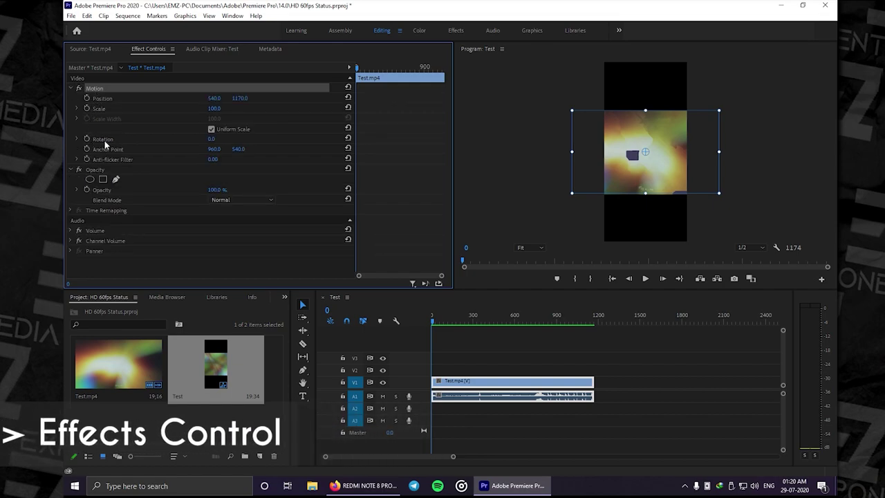
pyautogui.click(215, 139)
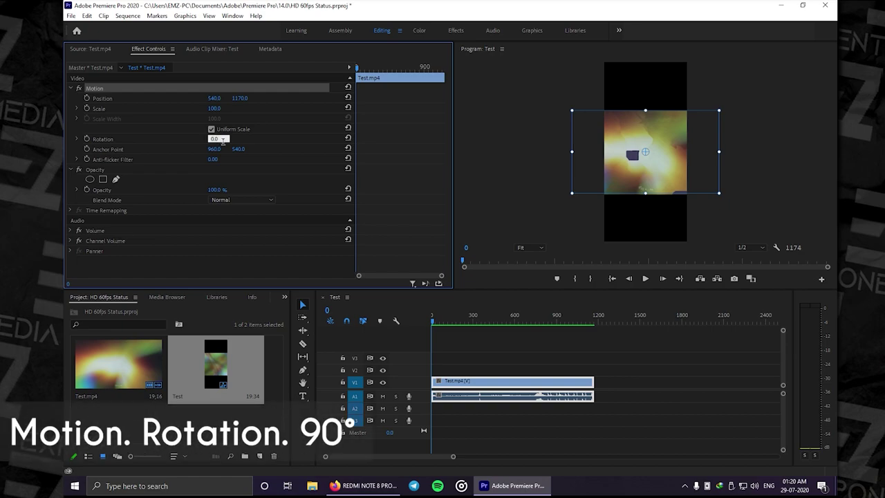
pyautogui.write('90')
pyautogui.press('Return')
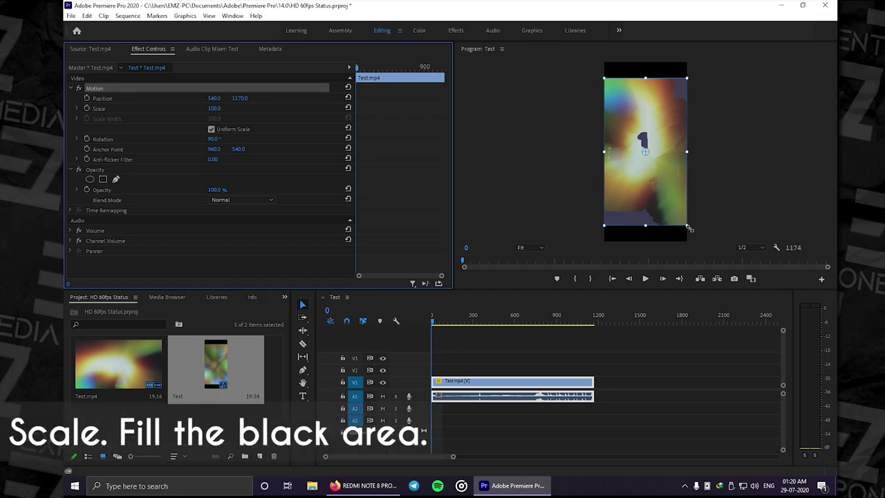
# Step: Scale the clip to 126.9 so it fills the vertical frame, then play back to check framing
pyautogui.moveTo(688, 226); pyautogui.dragTo(703, 255)
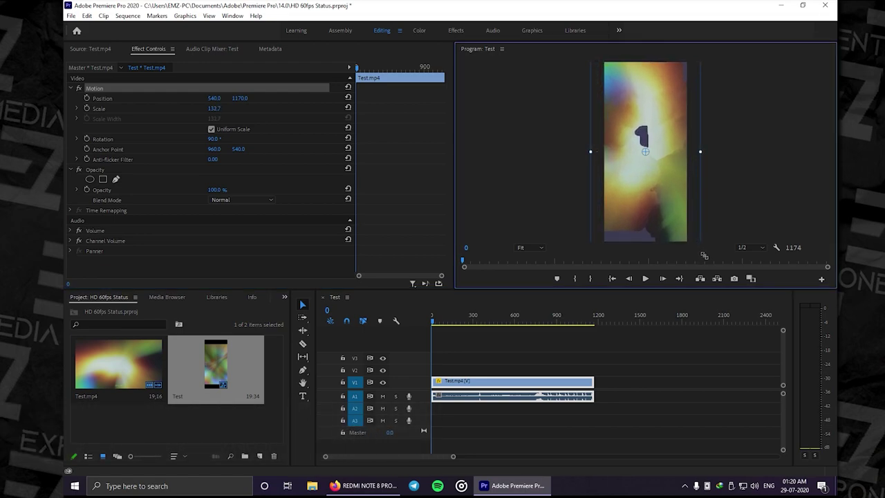
pyautogui.moveTo(703, 255); pyautogui.dragTo(702, 253)
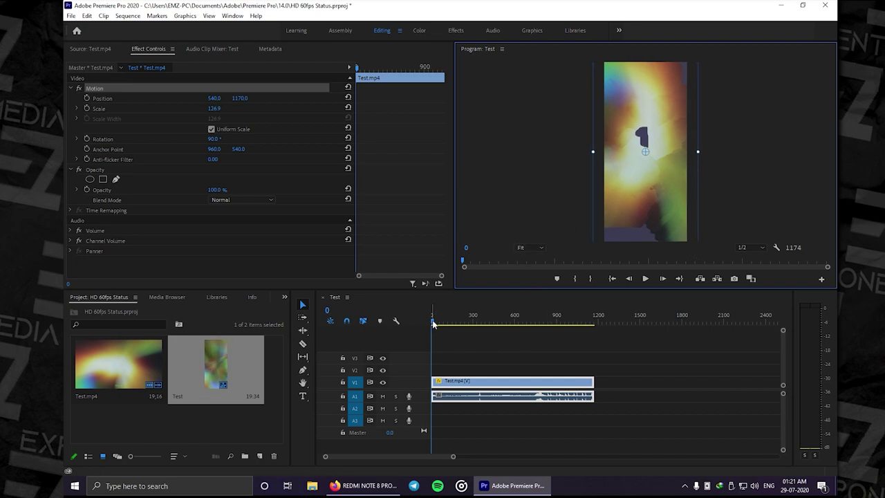
pyautogui.press('space')
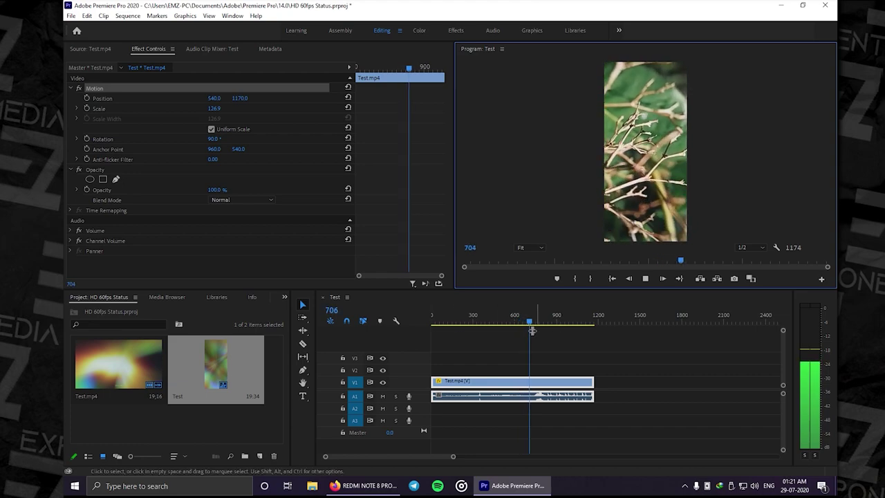
pyautogui.click(504, 325)
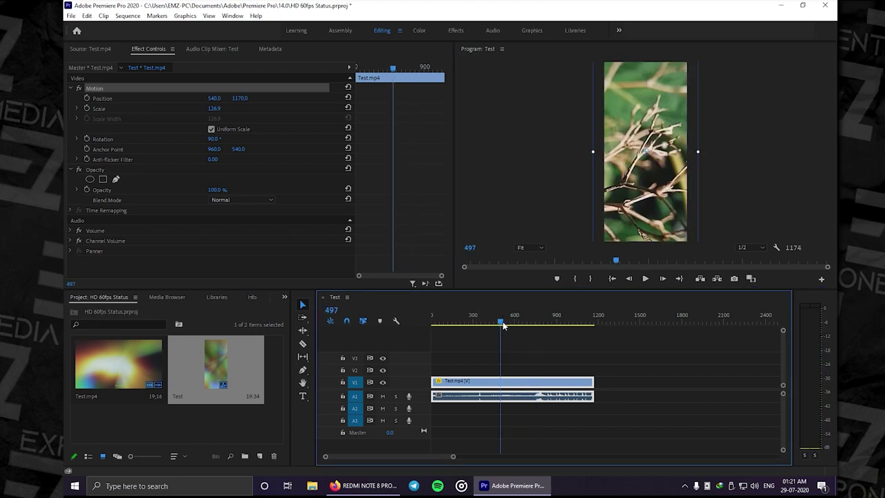
pyautogui.moveTo(506, 326); pyautogui.dragTo(432, 324)
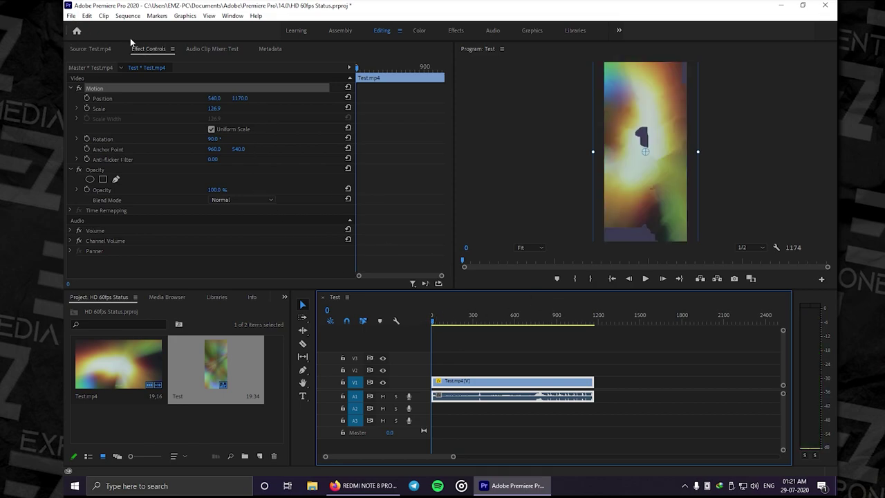
# Step: Set up the H.264 media export with Optical Flow time interpolation
pyautogui.click(71, 16)
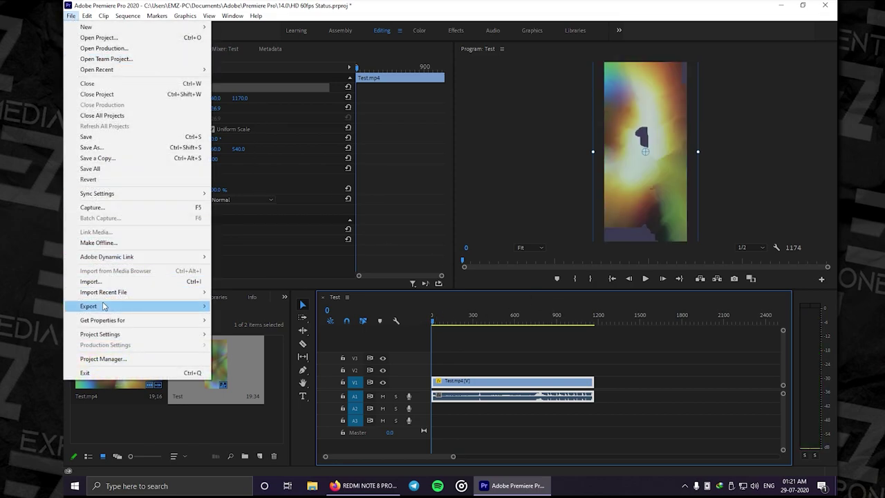
pyautogui.moveTo(105, 307)
pyautogui.click(220, 309)
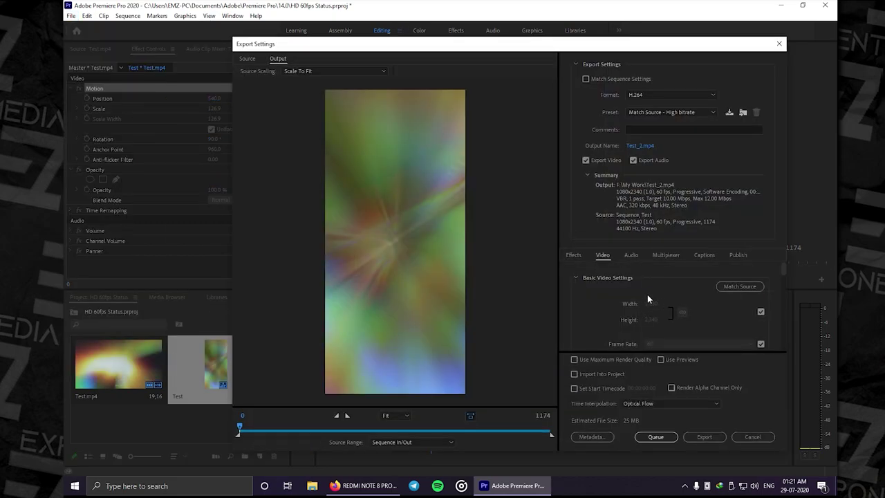
pyautogui.scroll(-3, 658, 281)
pyautogui.scroll(-3, 658, 286)
pyautogui.scroll(-3, 668, 291)
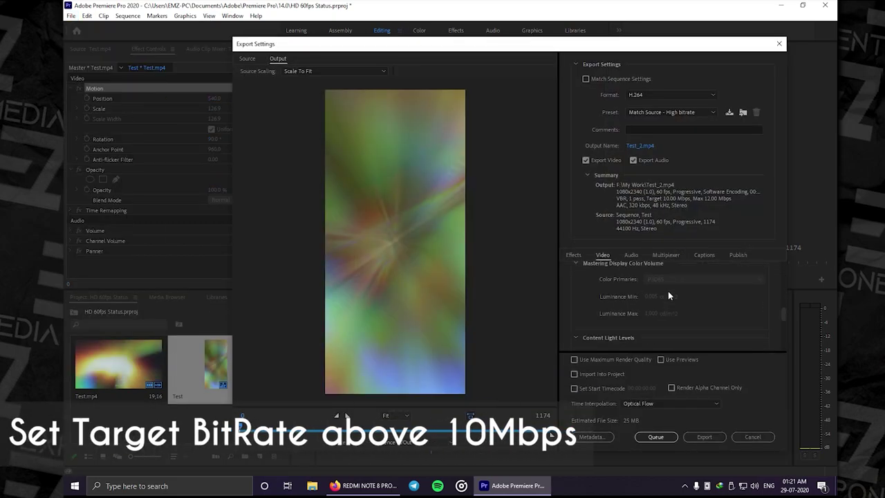
pyautogui.scroll(-3, 667, 293)
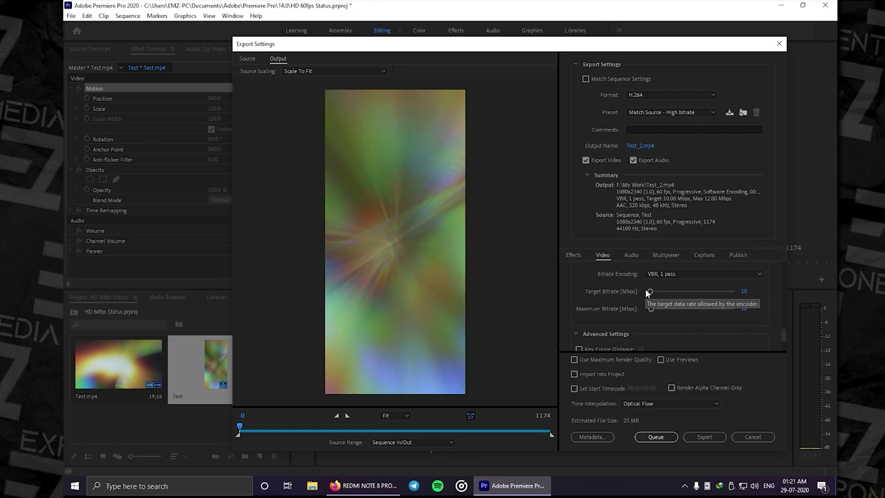
pyautogui.click(632, 405)
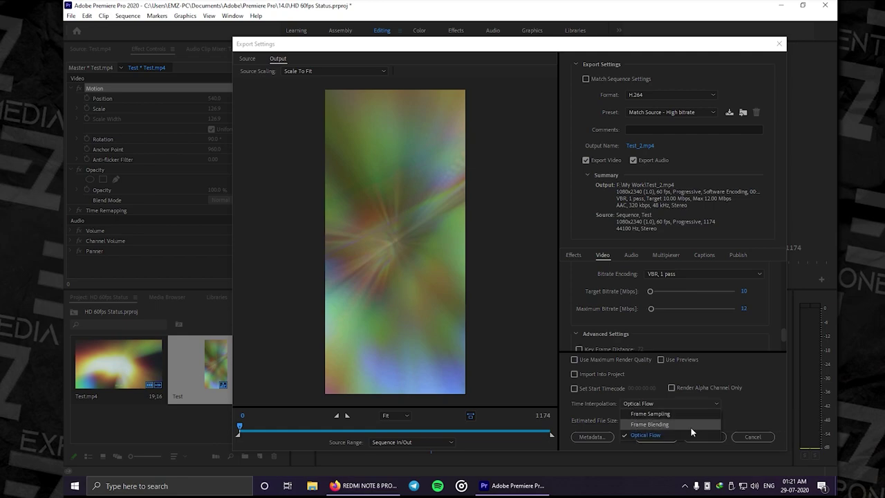
pyautogui.click(637, 436)
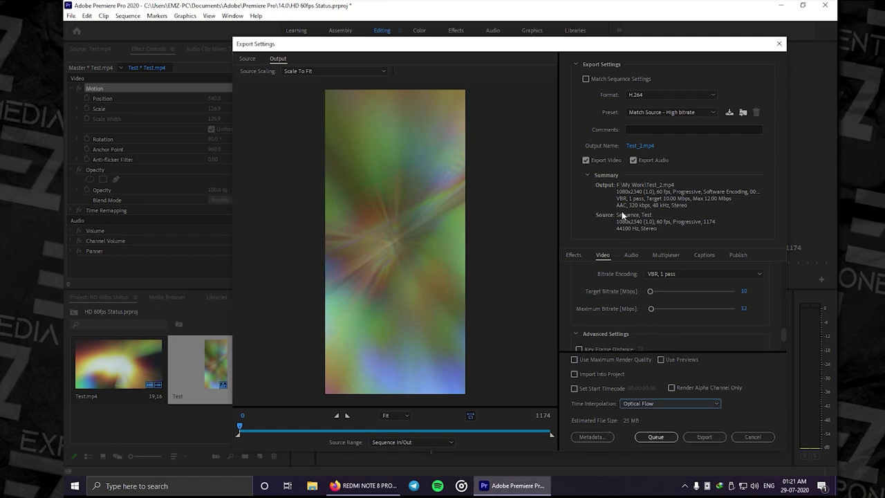
# Step: Export as 'hd 60fps status.mp4', then close Premiere, saving the project
pyautogui.click(639, 147)
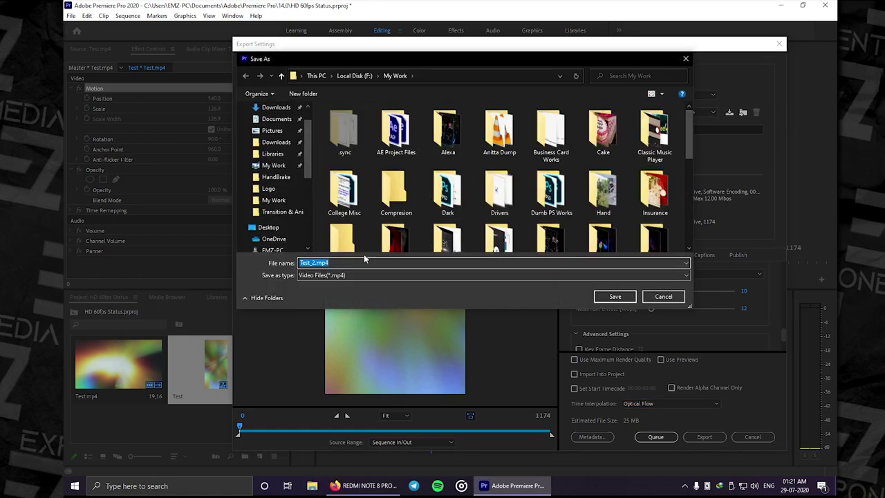
pyautogui.write('hd 60')
pyautogui.write('fps status')
pyautogui.press('Return')
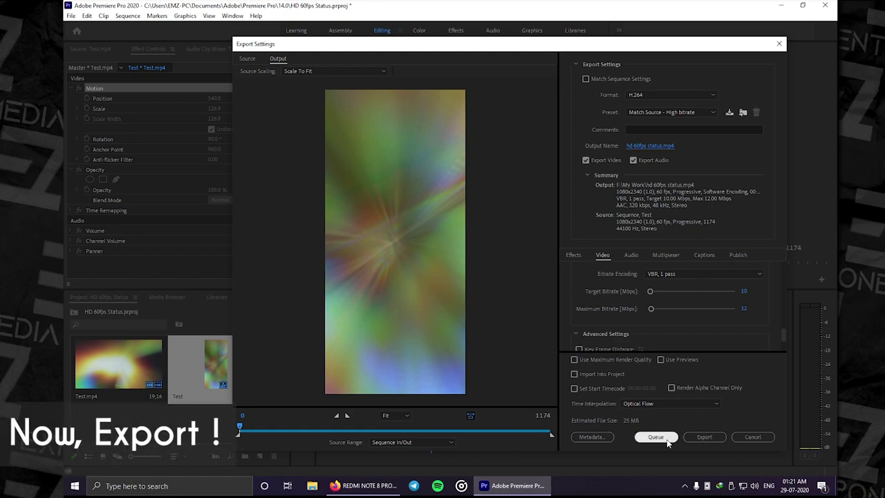
pyautogui.click(703, 437)
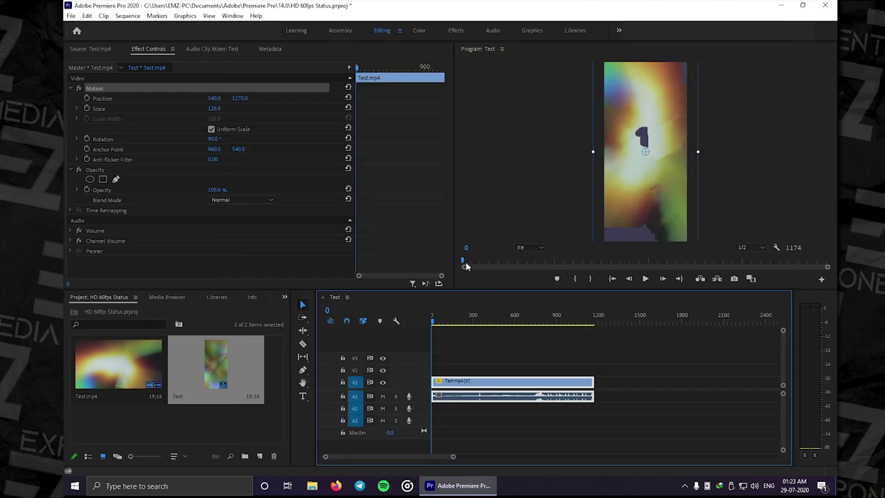
pyautogui.moveTo(469, 263); pyautogui.dragTo(620, 263)
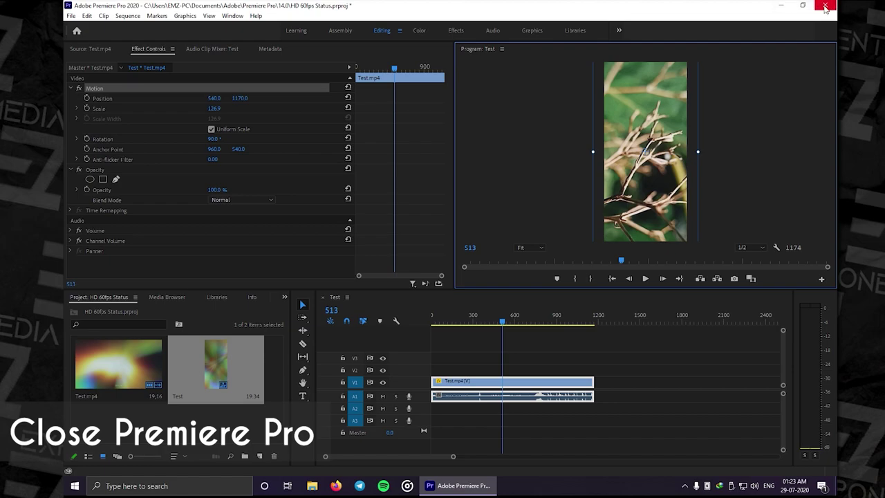
pyautogui.click(825, 6)
pyautogui.click(416, 250)
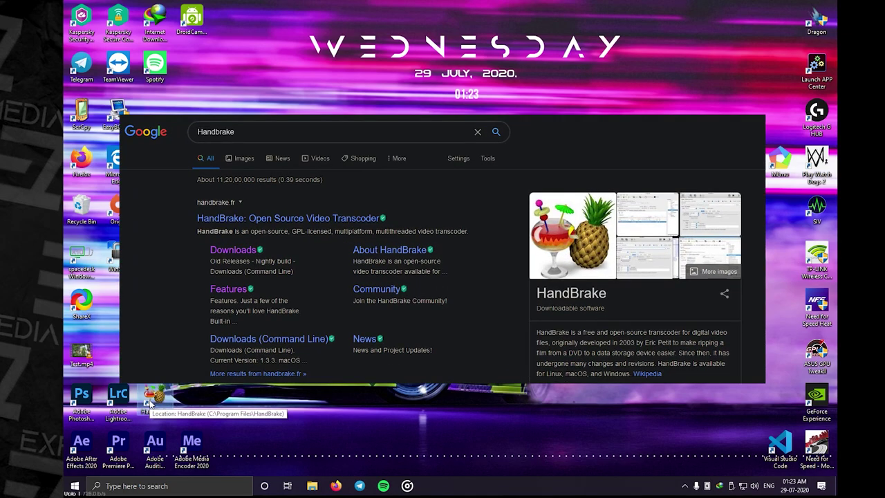
# Step: Launch HandBrake, find the exported clip by searching 'hd 60', and close the My Work folder
pyautogui.doubleClick(156, 405)
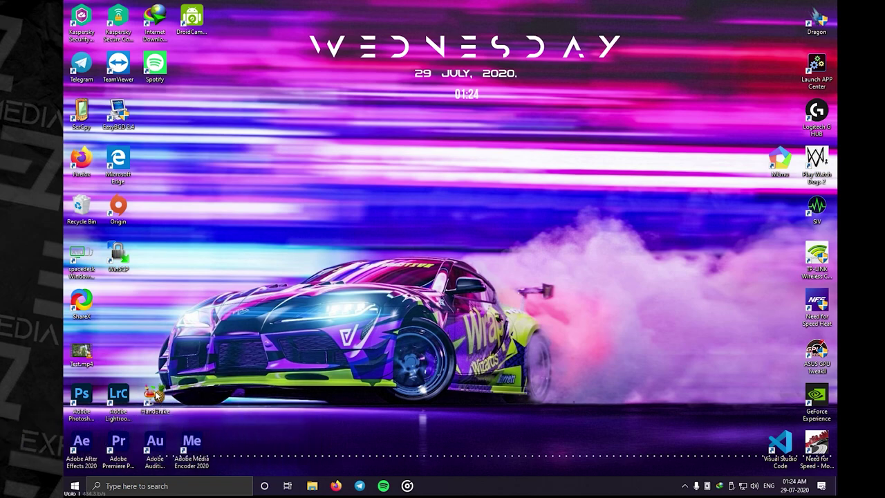
pyautogui.click(159, 395)
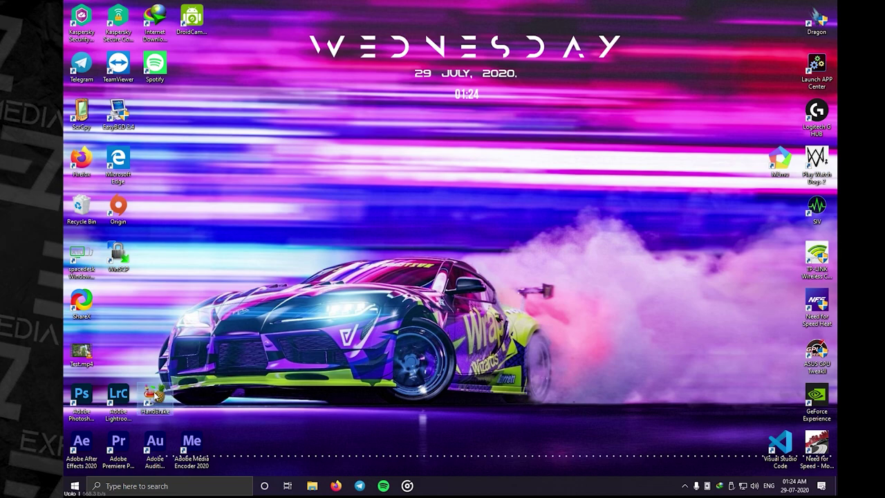
pyautogui.doubleClick(158, 395)
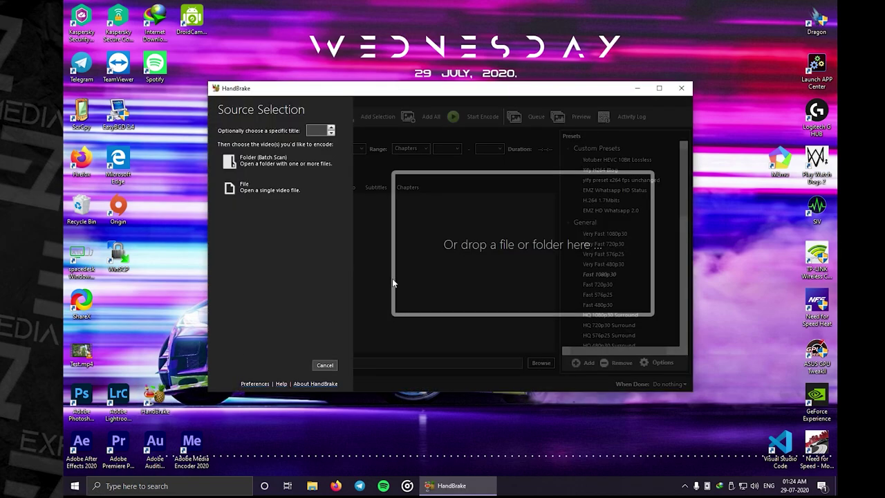
pyautogui.click(74, 485)
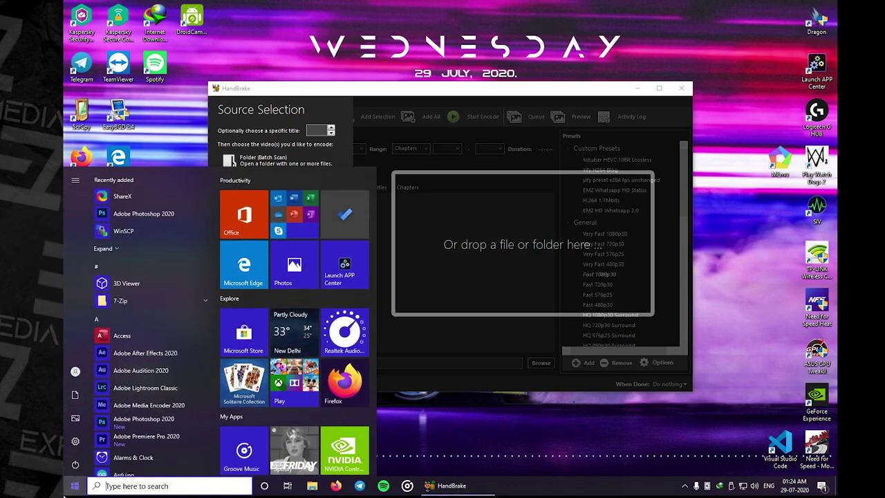
pyautogui.write('hd 60')
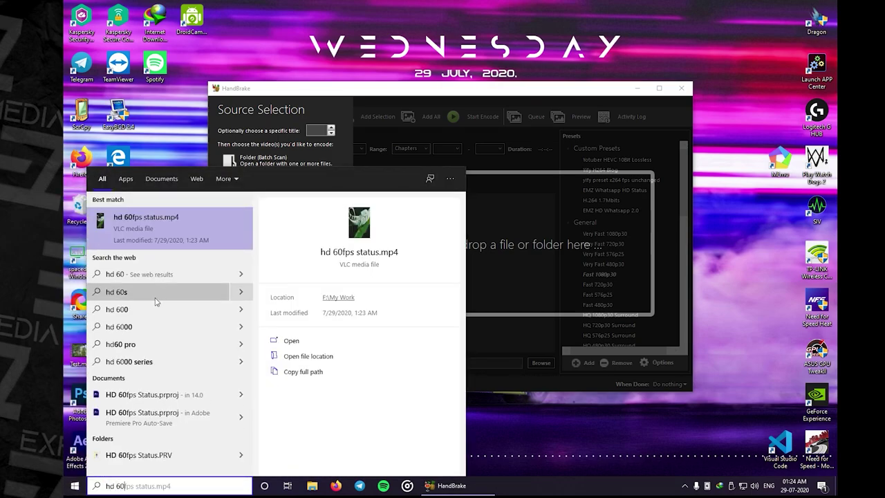
pyautogui.click(308, 356)
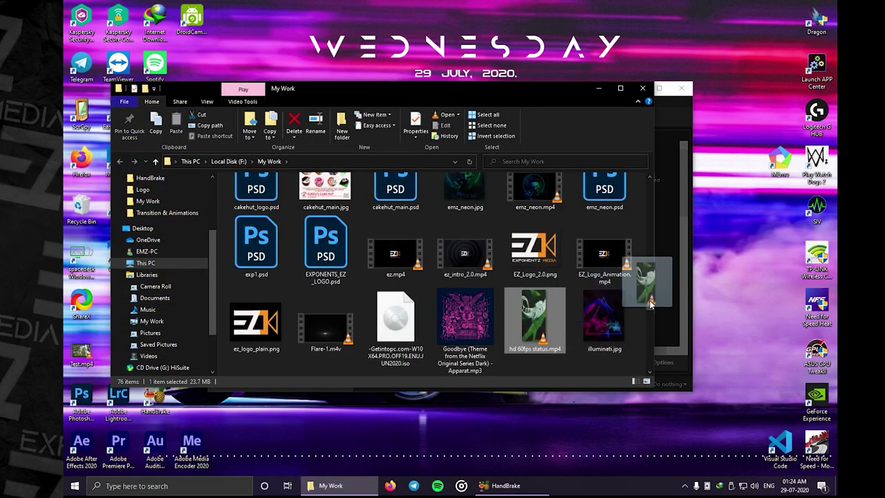
pyautogui.click(642, 88)
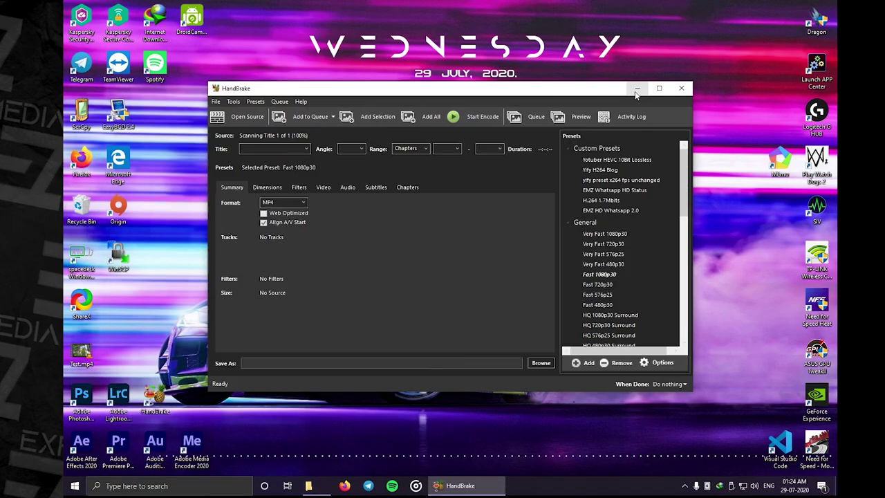
# Step: Review the source dimensions, then apply the H.264 1.7Mbits and EMZ HD Whatsapp 2.0 presets
pyautogui.click(265, 188)
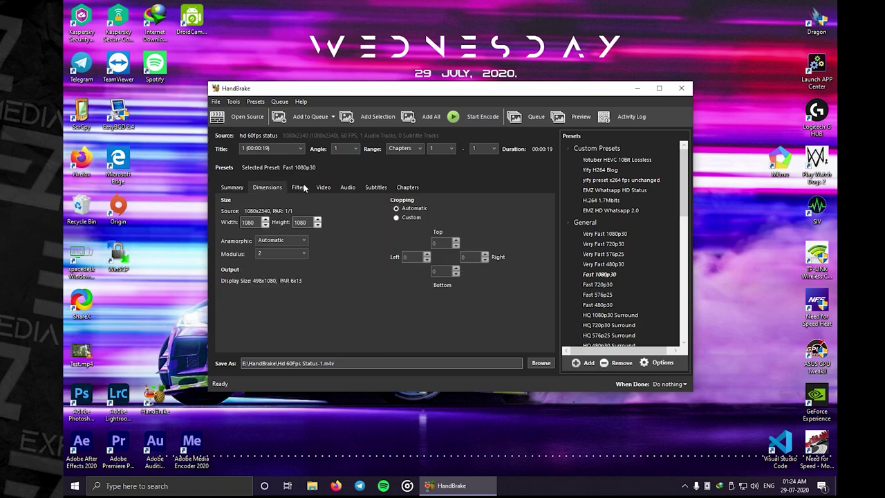
pyautogui.click(323, 188)
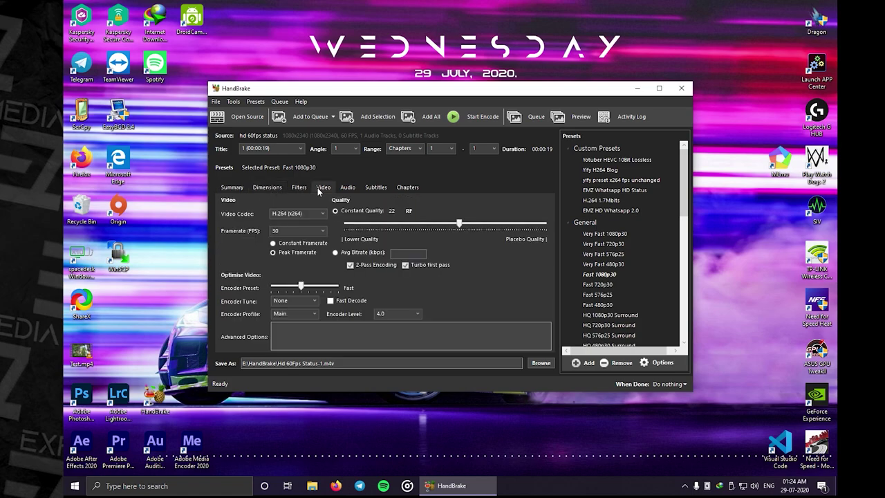
pyautogui.click(600, 200)
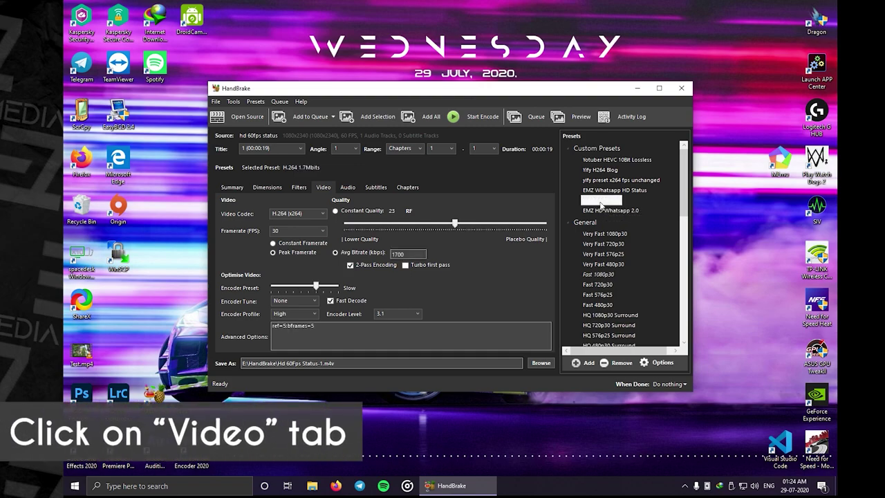
pyautogui.click(610, 211)
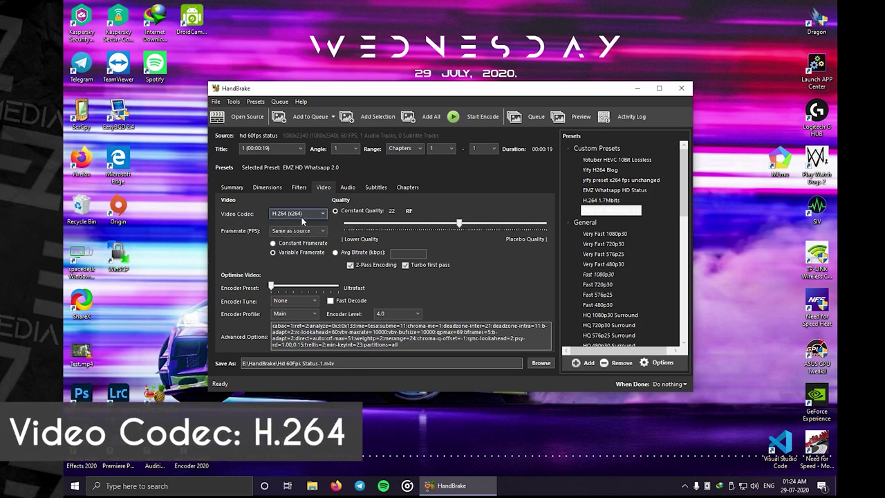
# Step: Keep the H.264 (x264) encoder, set Constant Quality to RF 25, and enable Fast Decode
pyautogui.click(301, 215)
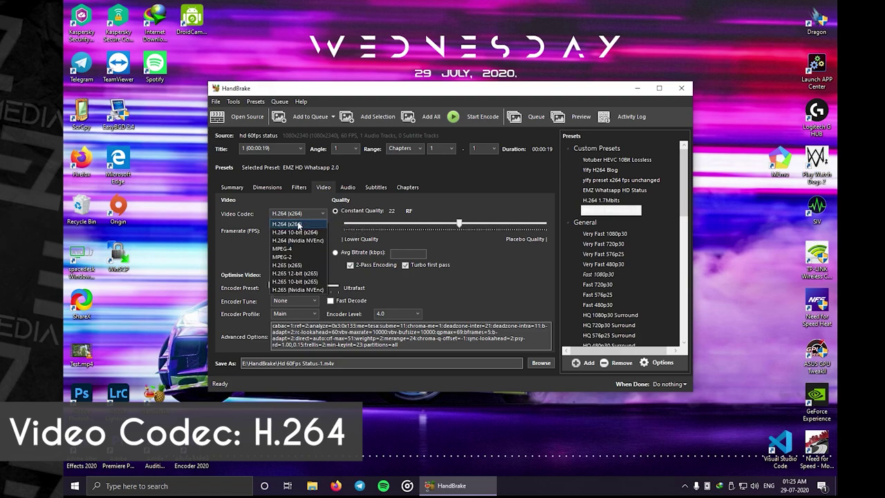
pyautogui.click(298, 225)
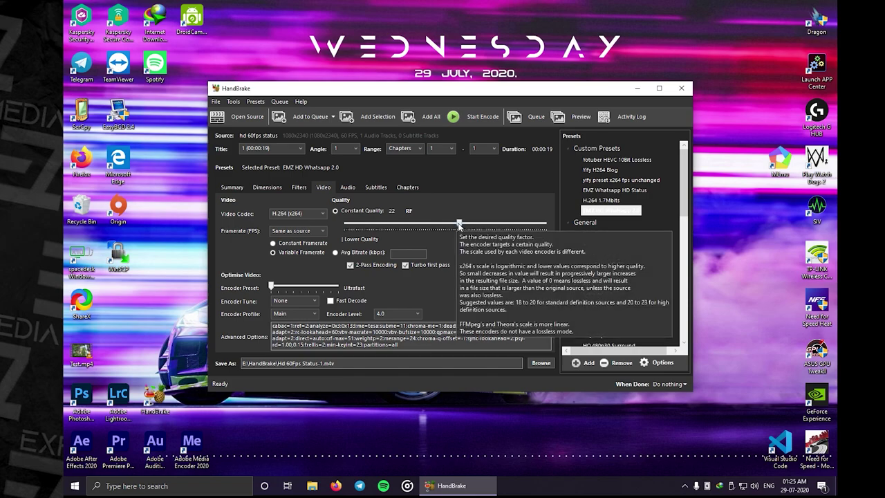
pyautogui.moveTo(458, 224); pyautogui.dragTo(446, 225)
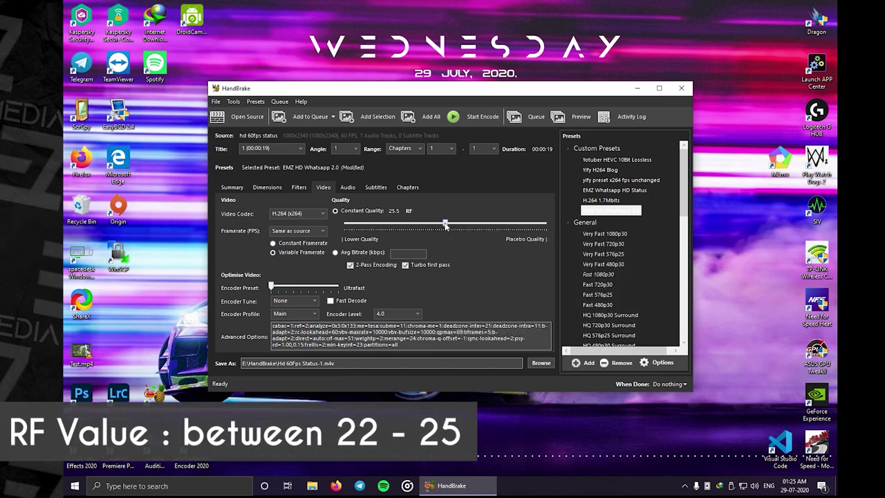
pyautogui.moveTo(446, 225); pyautogui.dragTo(439, 226)
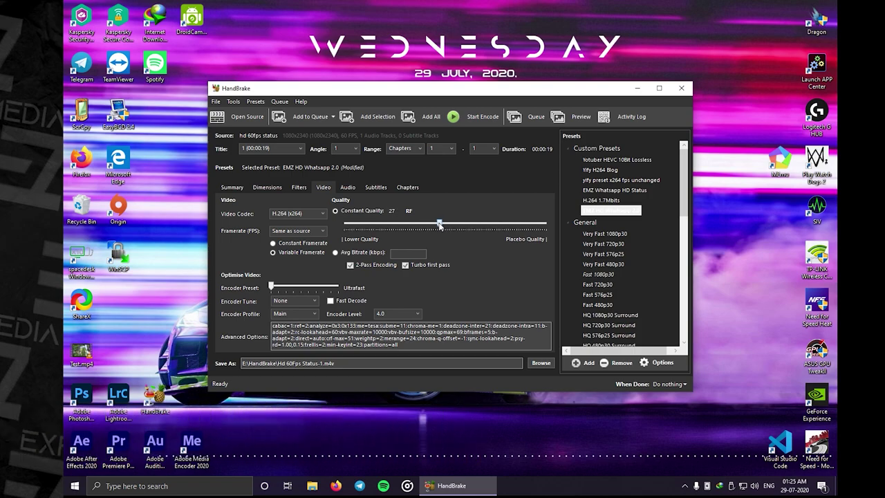
pyautogui.moveTo(439, 224); pyautogui.dragTo(444, 224)
pyautogui.moveTo(445, 225); pyautogui.dragTo(447, 226)
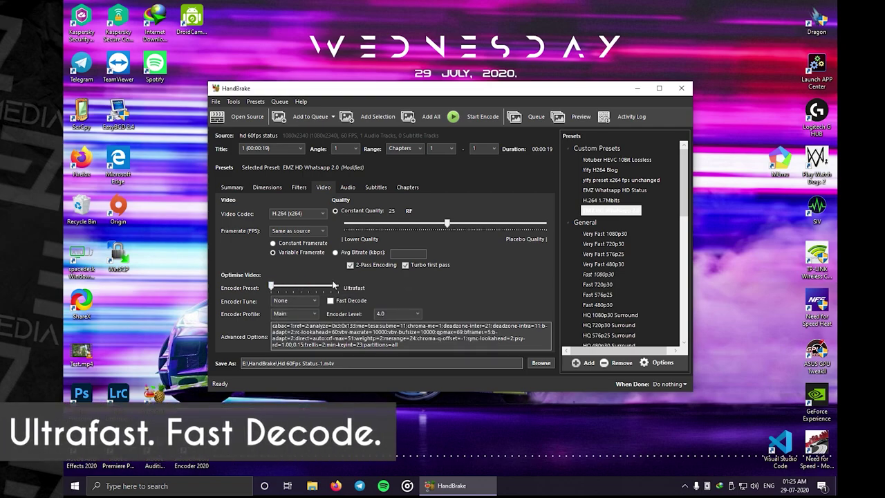
pyautogui.click(330, 301)
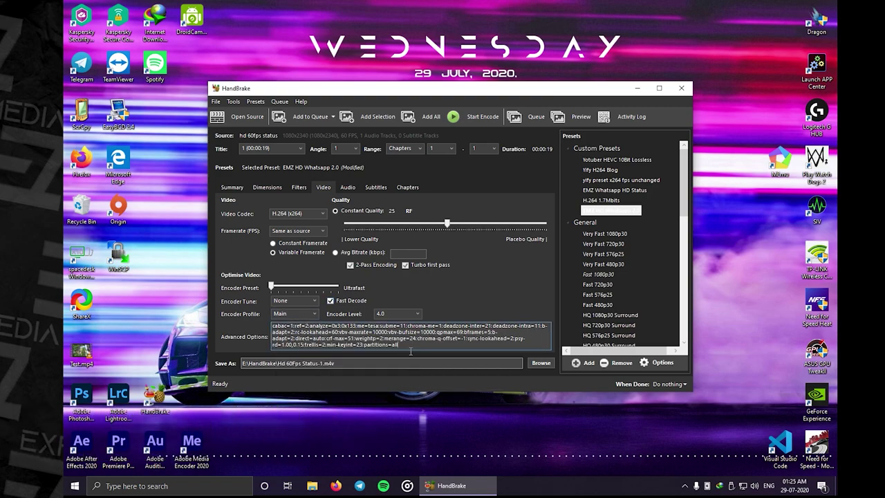
# Step: Select and review the x264 advanced options string
pyautogui.moveTo(411, 352); pyautogui.dragTo(268, 326)
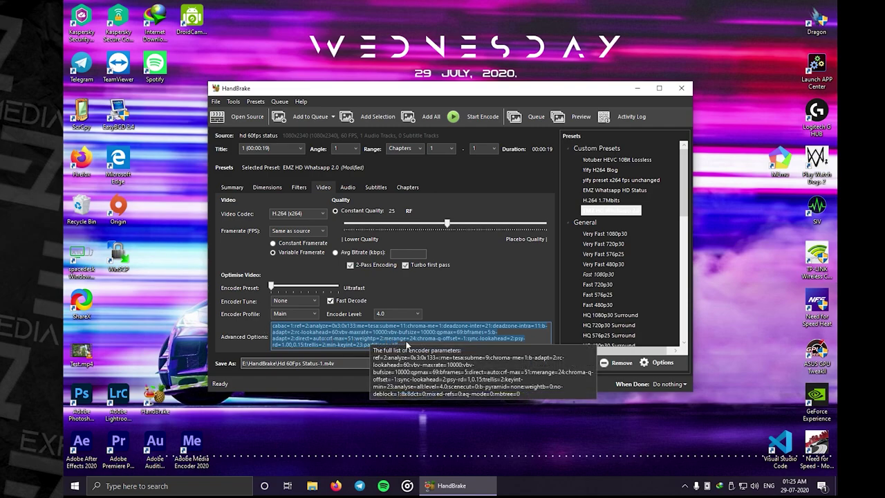
pyautogui.moveTo(408, 345); pyautogui.dragTo(272, 328)
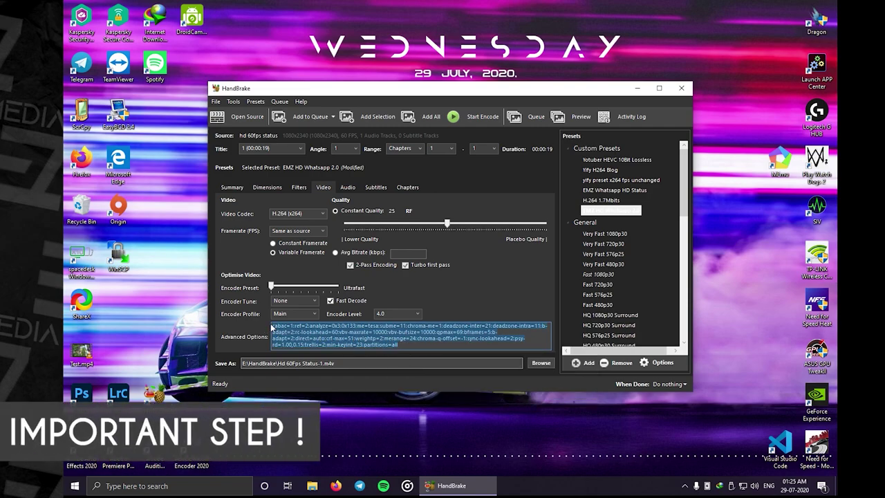
pyautogui.click(417, 348)
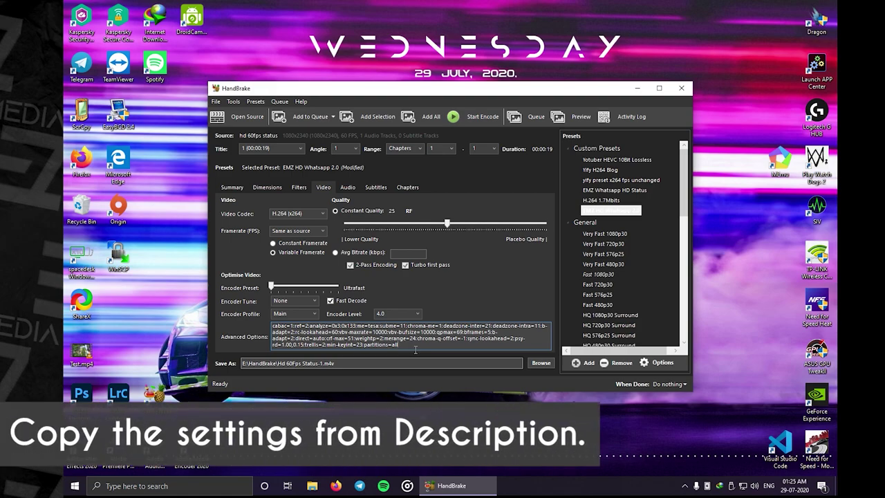
pyautogui.hotkey('ctrl', 'a')
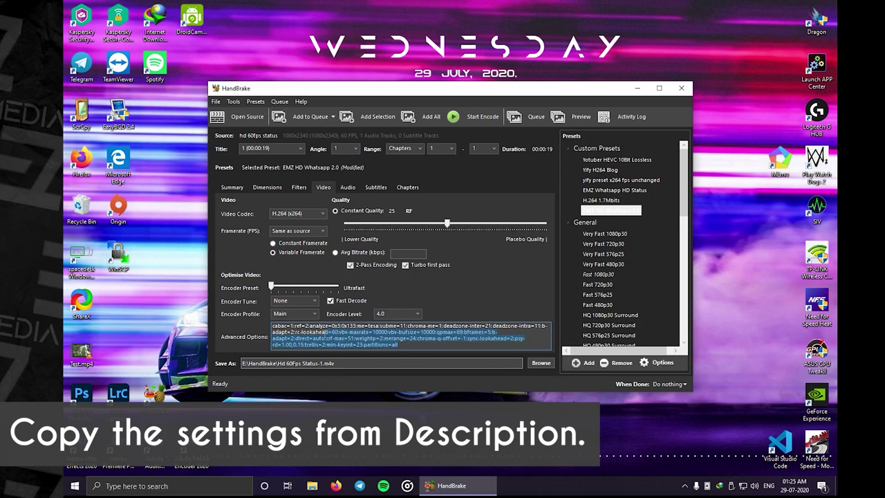
pyautogui.moveTo(417, 348); pyautogui.dragTo(278, 325)
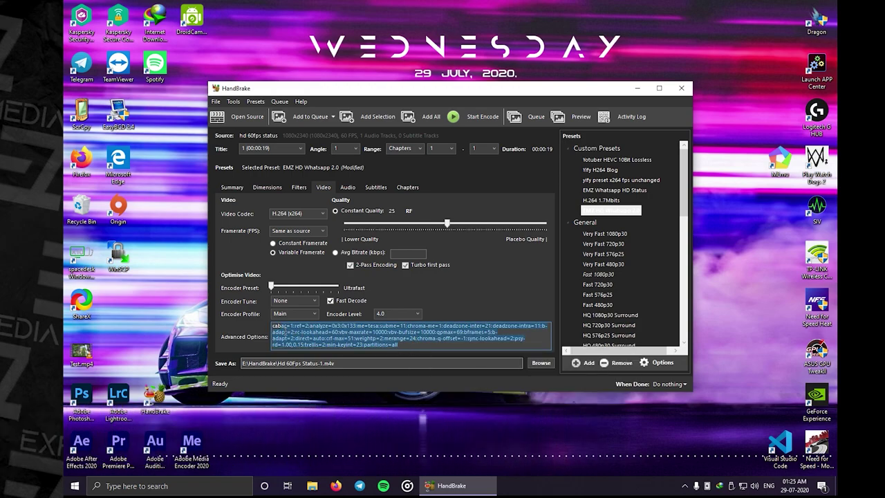
pyautogui.click(418, 349)
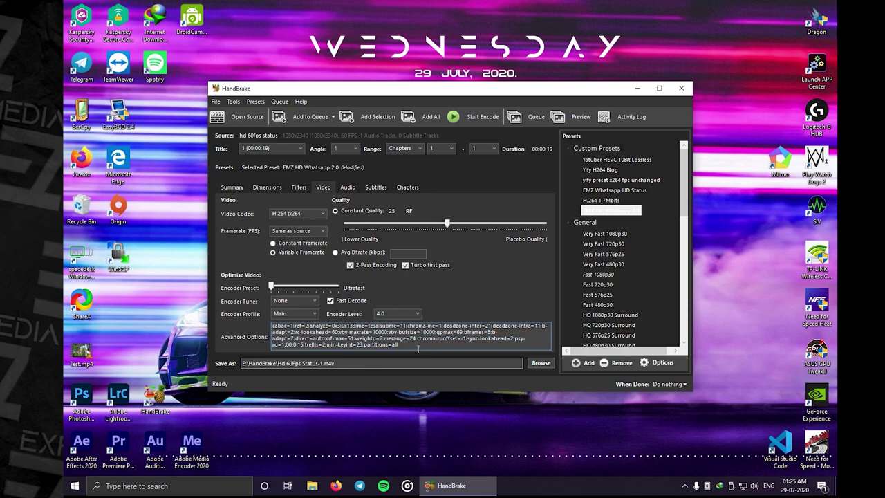
# Step: Keep the English AAC audio track on Auto Passthru, then return to the video settings
pyautogui.click(347, 188)
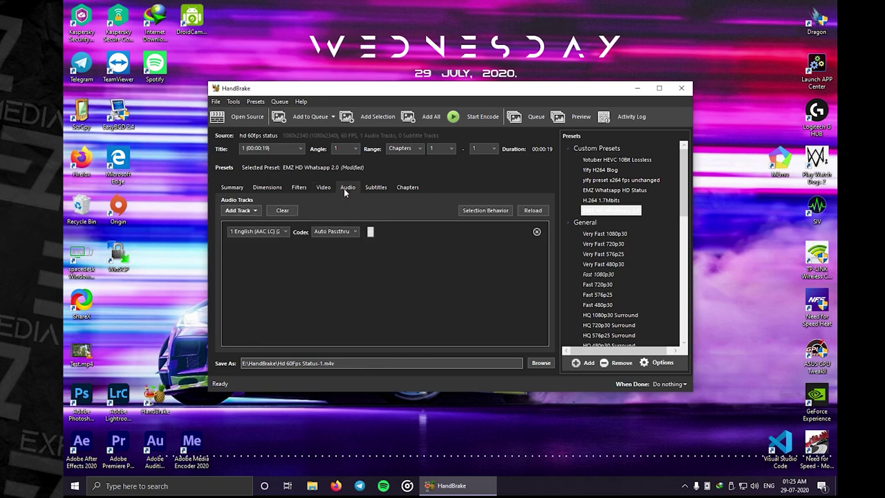
pyautogui.click(334, 232)
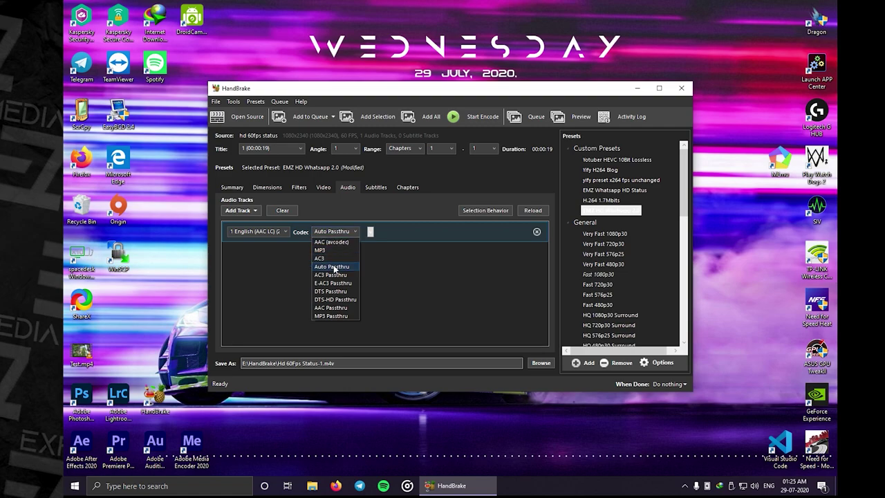
pyautogui.click(338, 233)
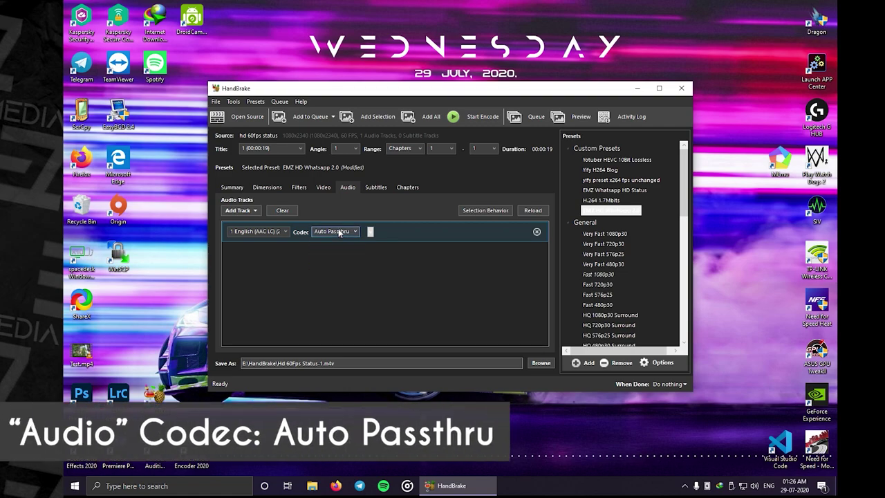
pyautogui.click(339, 233)
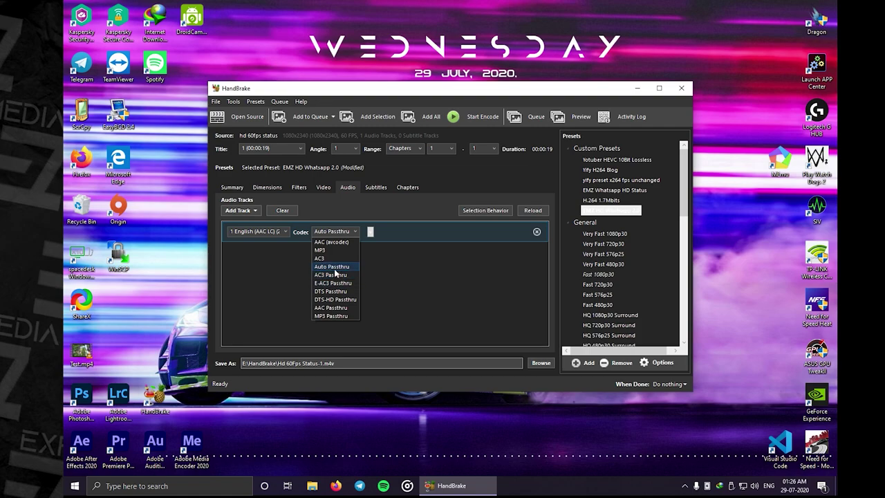
pyautogui.click(334, 269)
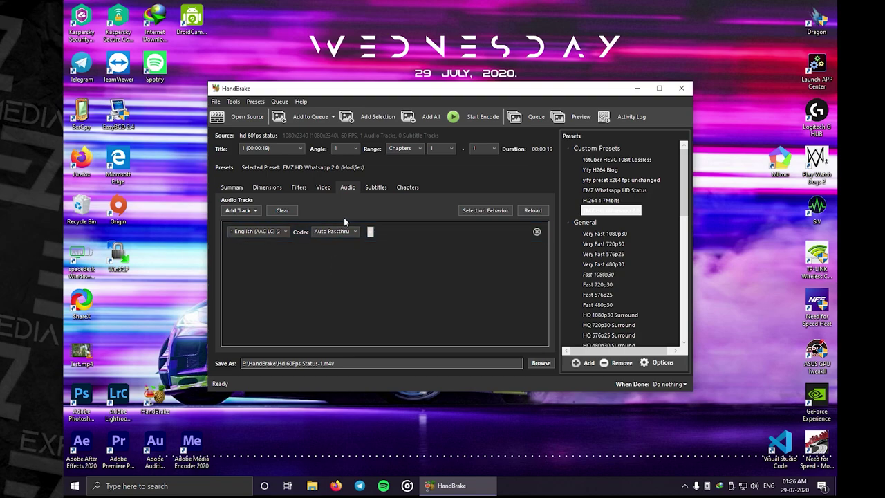
pyautogui.click(323, 189)
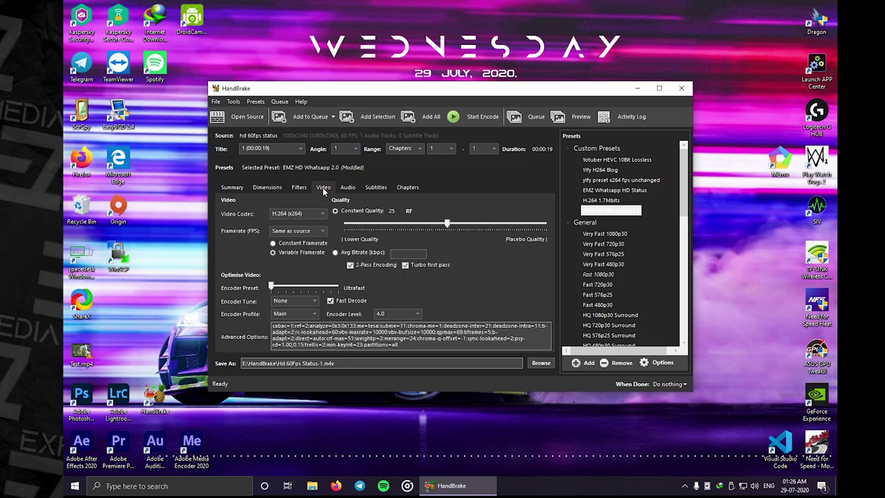
# Step: Encode the clip to E:\HandBrake as Hd 60Fps Status-1.m4v and wait for the queue to finish
pyautogui.click(476, 117)
pyautogui.moveTo(389, 94); pyautogui.dragTo(394, 111)
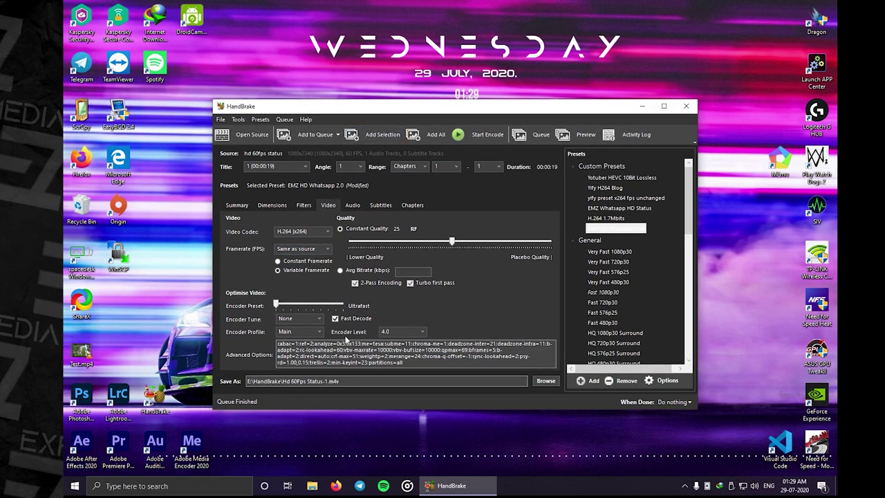
pyautogui.click(377, 418)
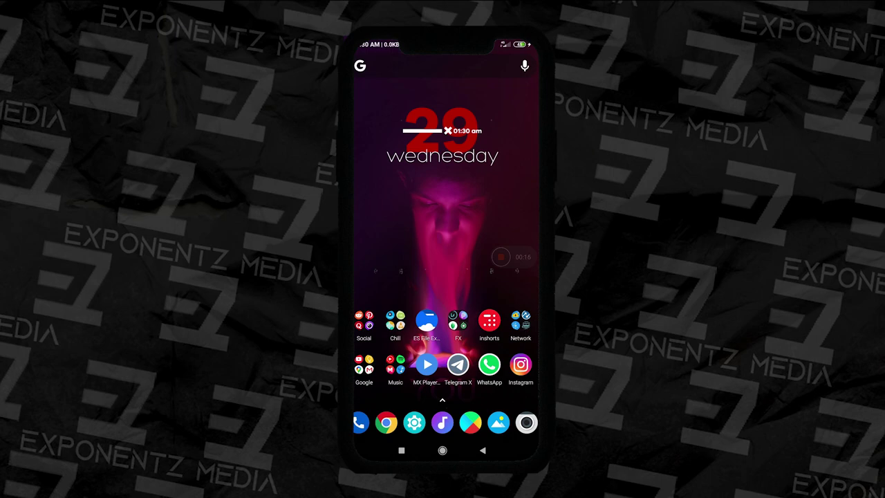
# Step: Post the 19-second, 12 MB encoded video as a new WhatsApp status
pyautogui.click(489, 364)
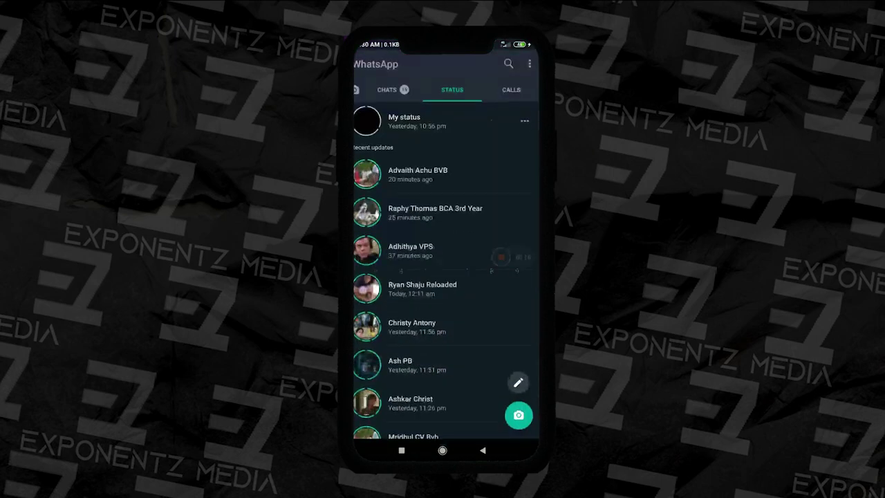
pyautogui.click(519, 415)
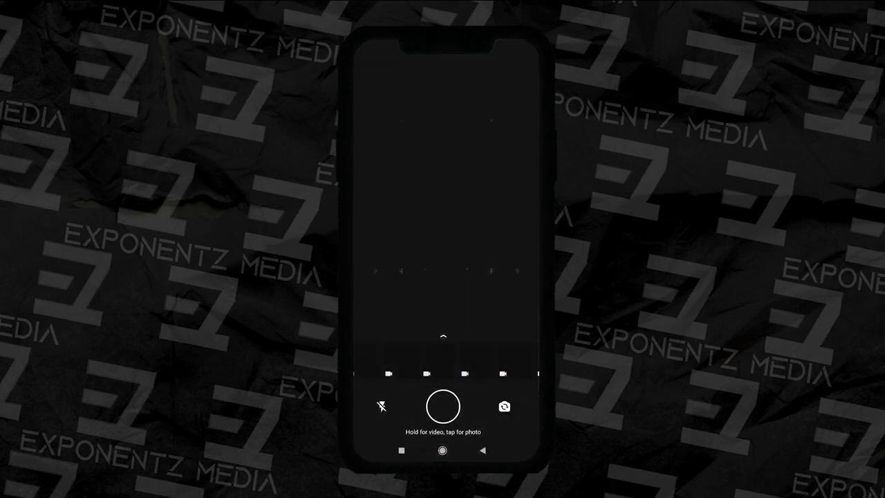
pyautogui.click(366, 359)
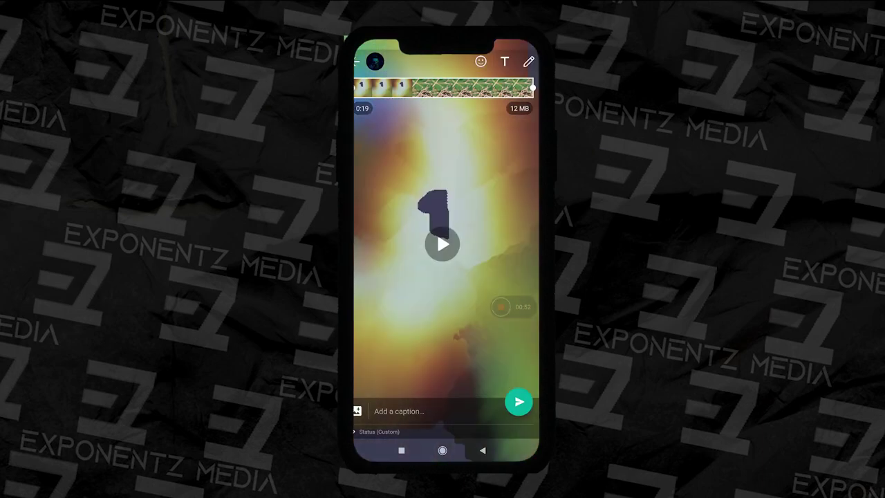
pyautogui.click(518, 401)
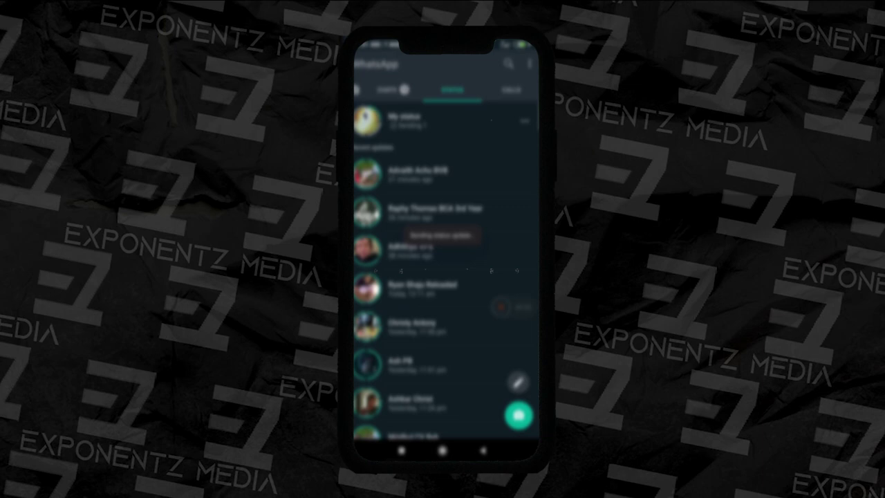